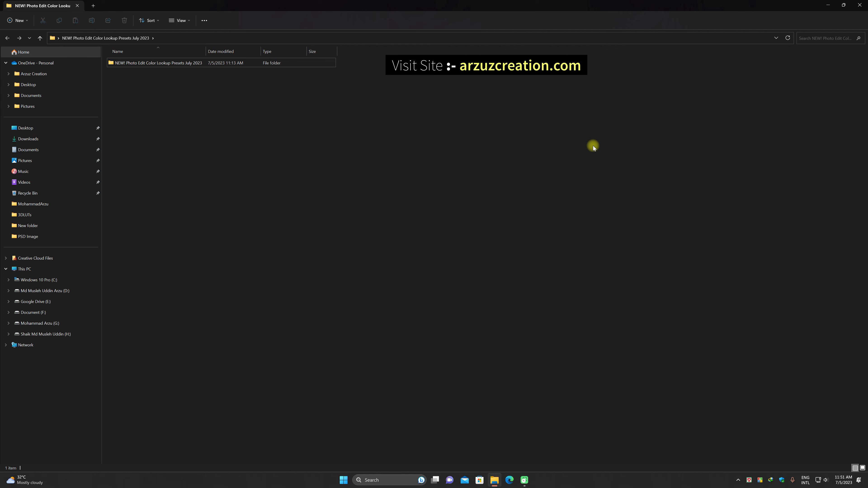
# - Show the current folder's contents as large icons and open the inner NEW! Photo Edit Color Lookup Presets July 2023 folder
pyautogui.click(180, 20)
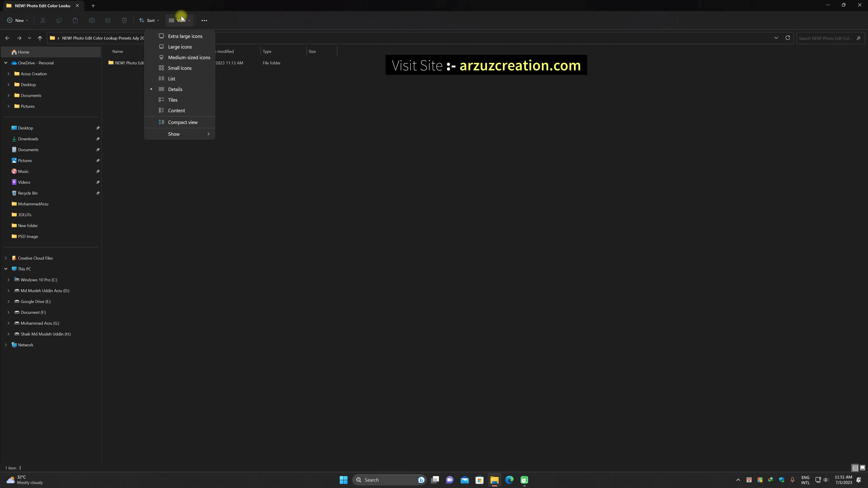
pyautogui.click(184, 48)
pyautogui.doubleClick(139, 103)
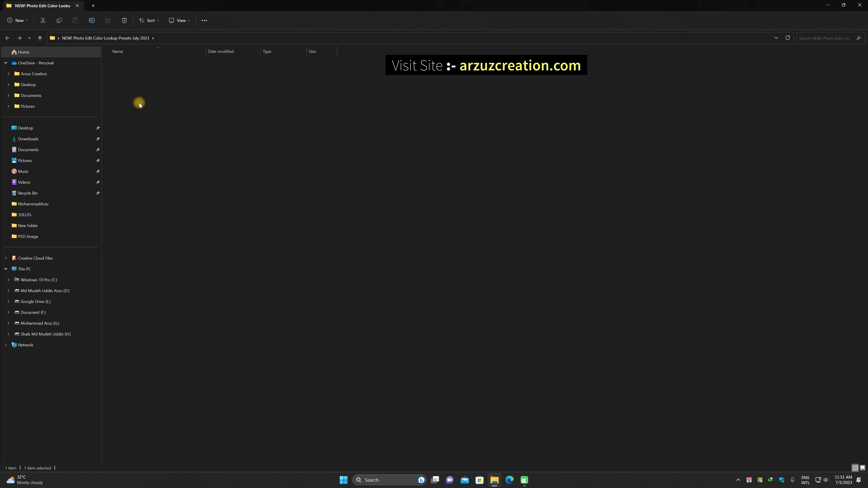
# - Display the preset files as a list and examine the whole set by selecting them all
pyautogui.click(179, 20)
pyautogui.click(198, 79)
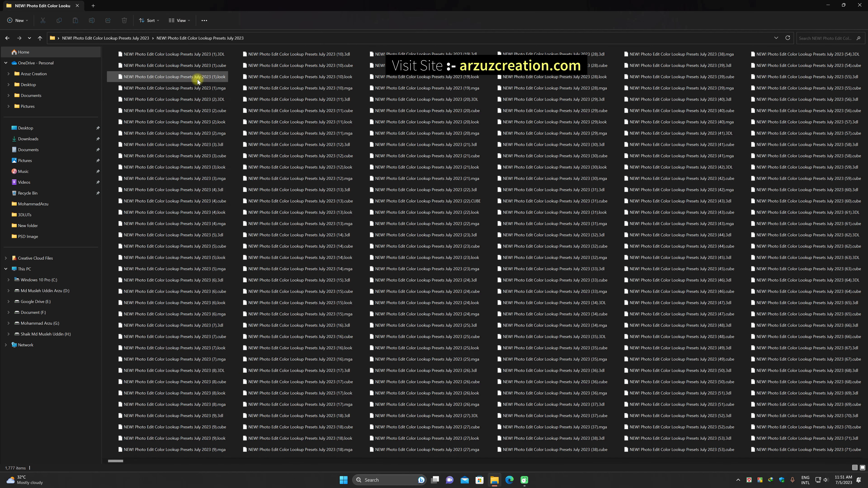
pyautogui.click(197, 79)
pyautogui.hotkey('ctrl', 'a')
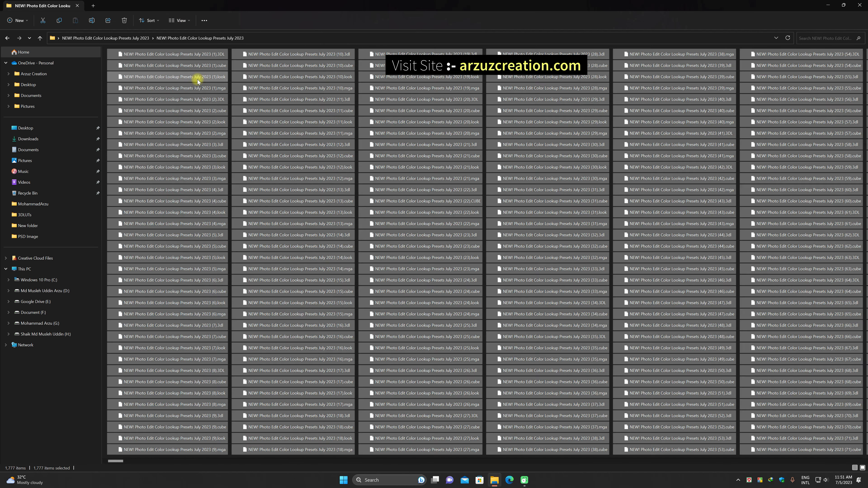
pyautogui.moveTo(116, 461)
pyautogui.mouseDown()
pyautogui.moveTo(853, 460)
pyautogui.moveTo(118, 464)
pyautogui.mouseUp()
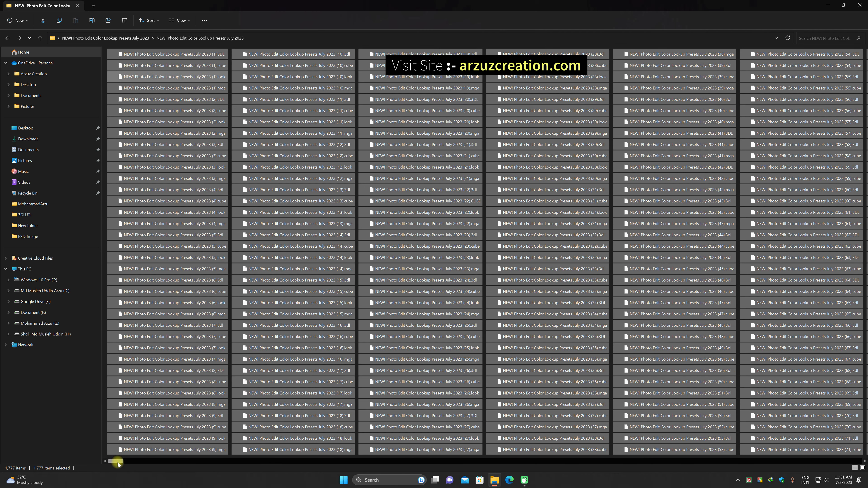
pyautogui.click(178, 190)
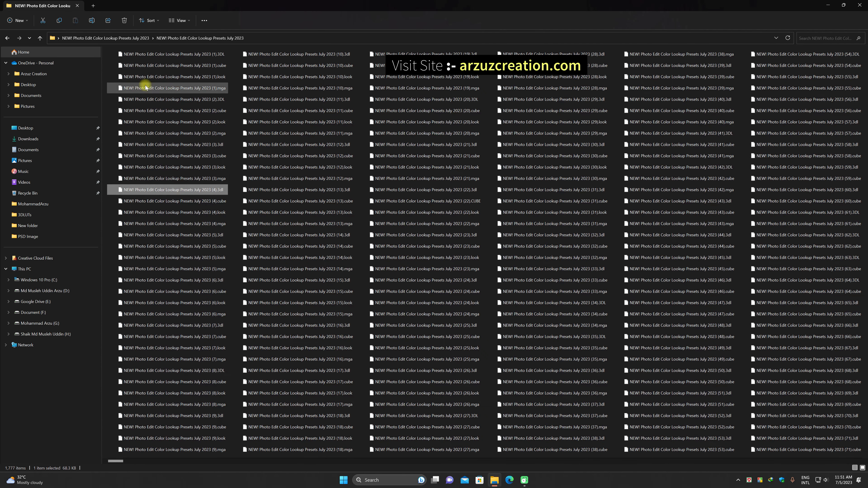
# - Return to the parent folder, copy the inner NEW! Photo Edit Color Lookup Presets July 2023 folder, and close the window
pyautogui.click(138, 40)
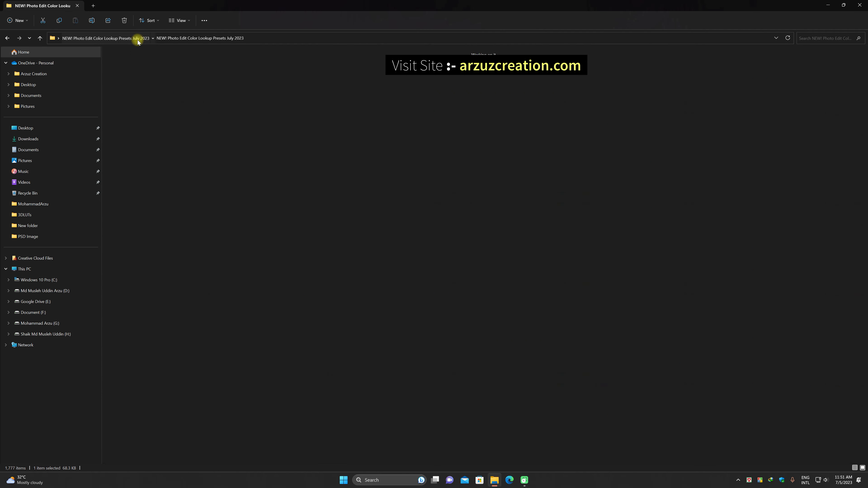
pyautogui.rightClick(150, 77)
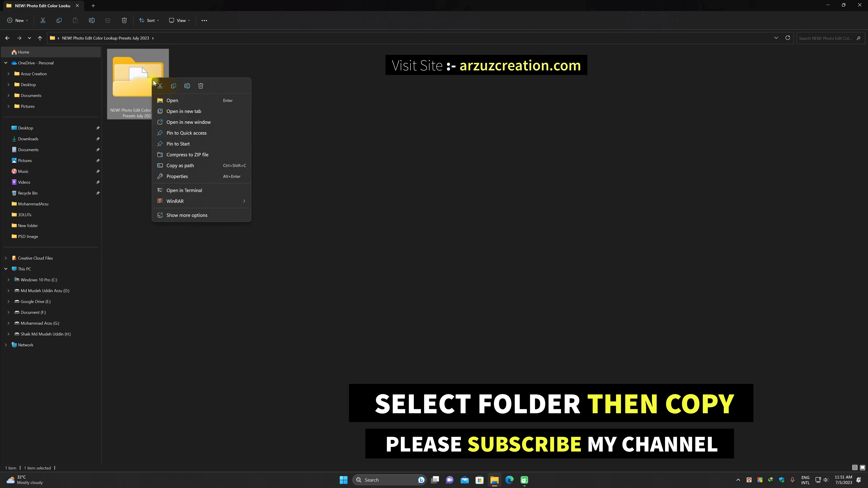
pyautogui.click(227, 214)
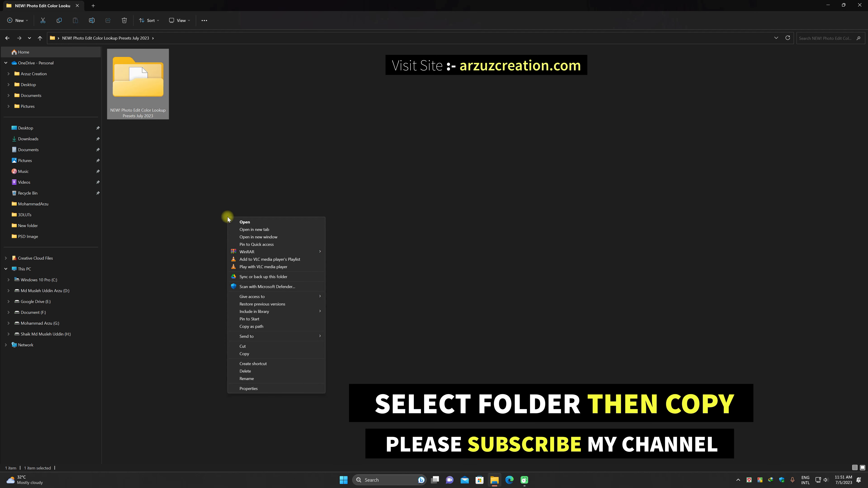
pyautogui.click(265, 354)
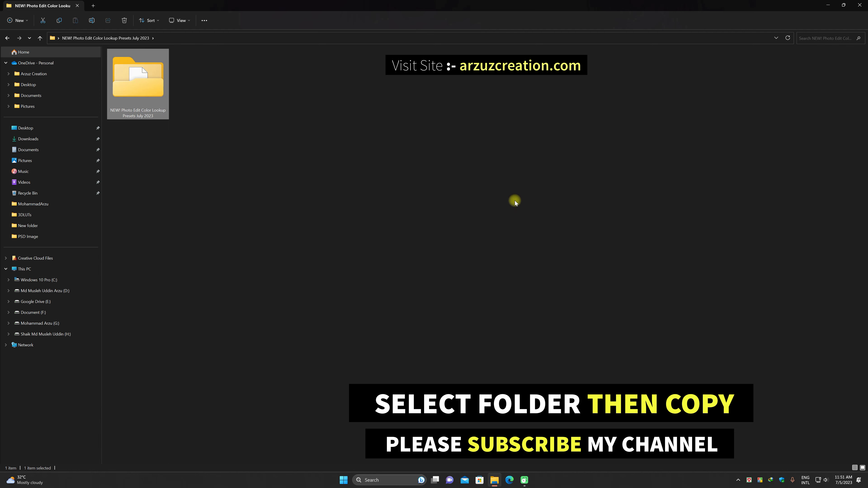
pyautogui.click(859, 8)
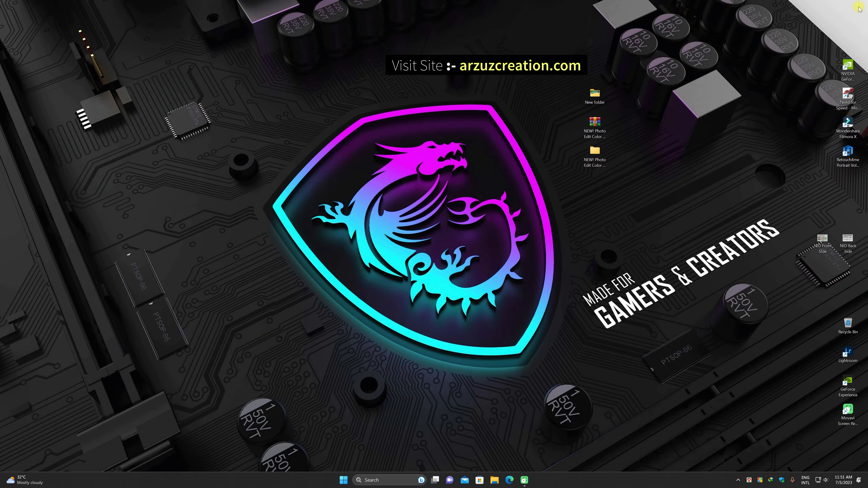
# - Open a new File Explorer window and go to the Adobe folder inside Program Files on the C: drive
pyautogui.click(493, 480)
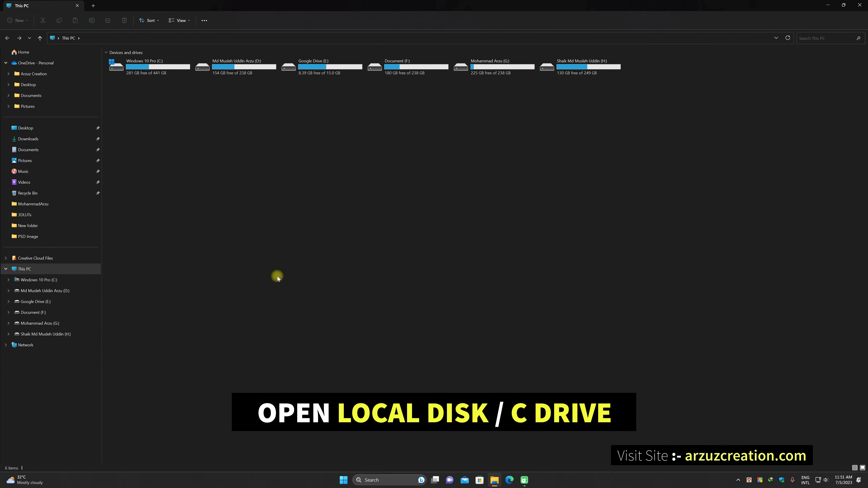
pyautogui.doubleClick(163, 71)
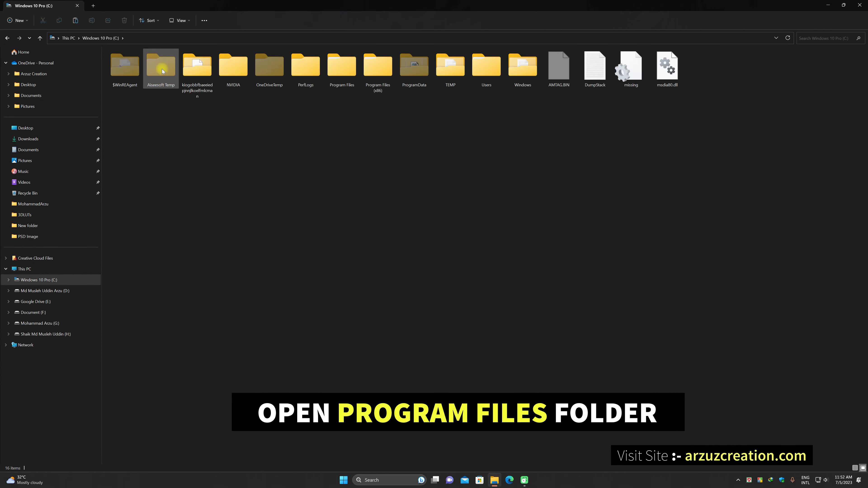
pyautogui.click(338, 88)
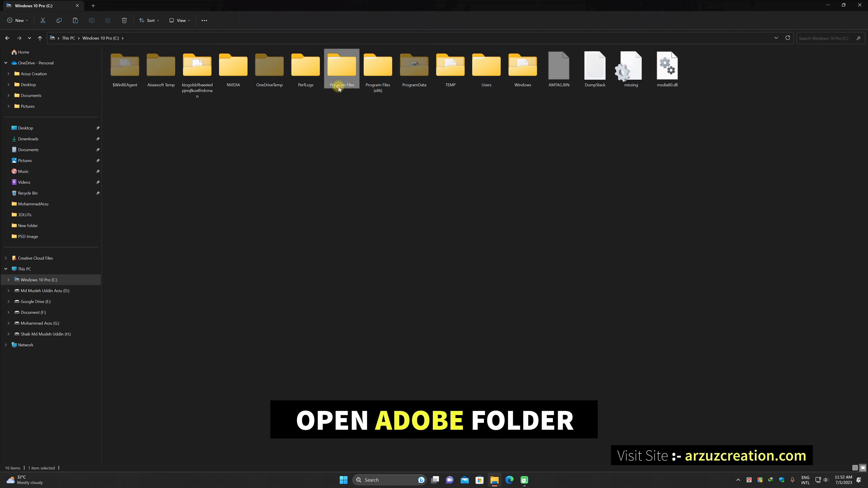
pyautogui.doubleClick(338, 88)
pyautogui.click(125, 86)
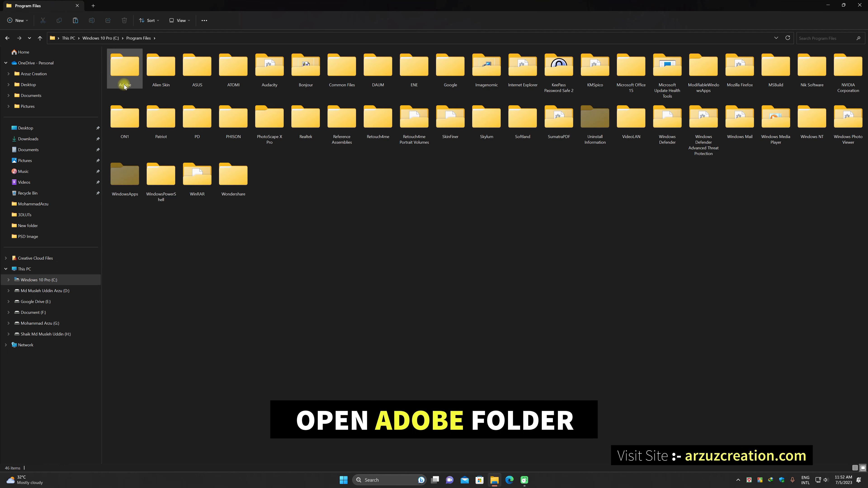
pyautogui.doubleClick(125, 88)
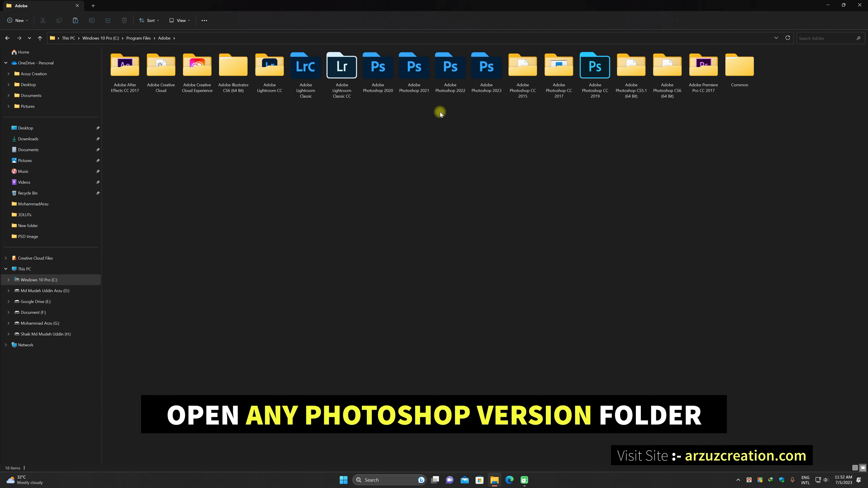
# - Open the 3DLUTs folder inside the Presets folder of Adobe Photoshop 2023
pyautogui.click(485, 94)
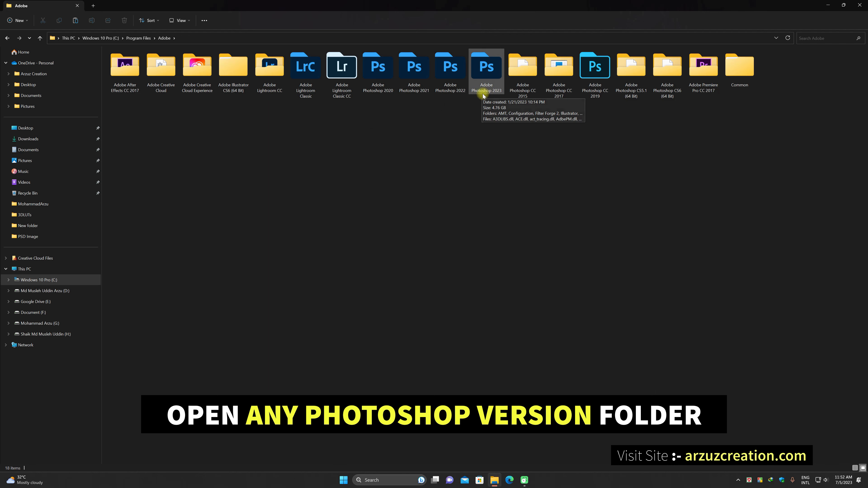
pyautogui.click(488, 96)
pyautogui.doubleClick(488, 96)
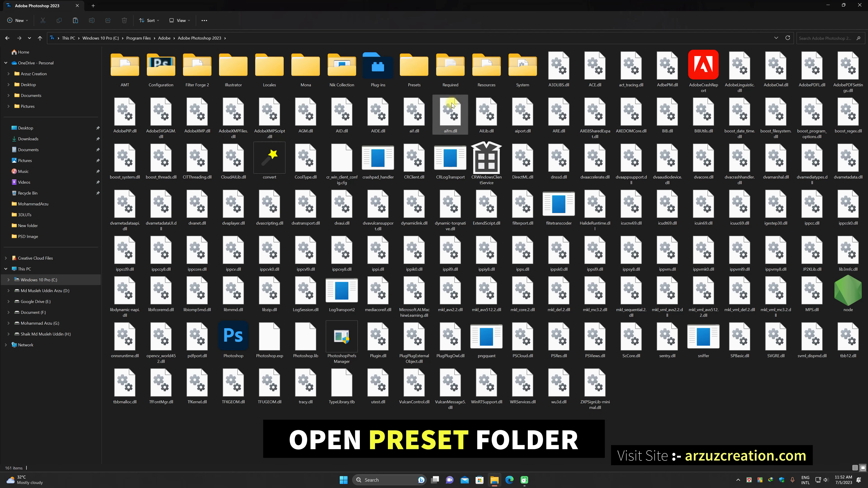
pyautogui.doubleClick(412, 88)
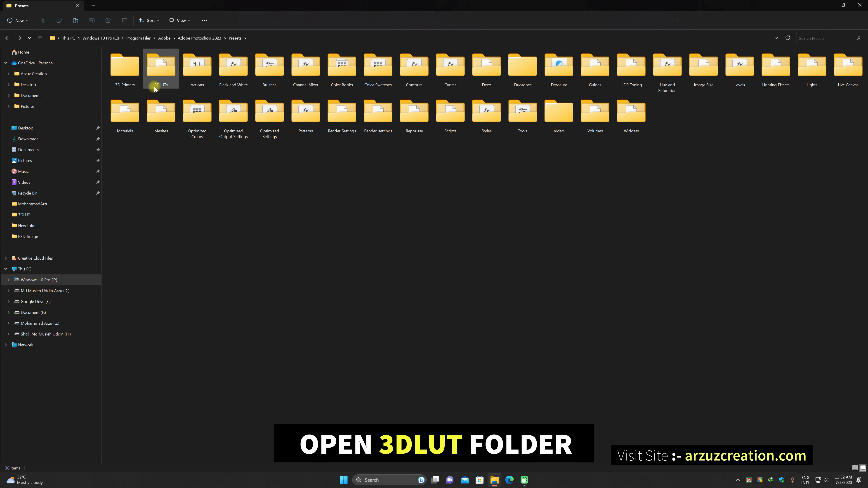
pyautogui.doubleClick(160, 88)
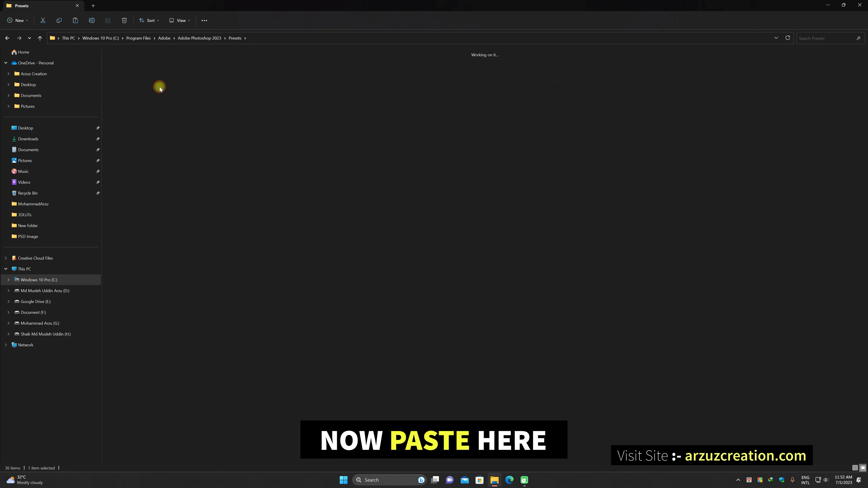
# - Paste the copied presets folder into 3DLUTs, granting administrator permission for the copy
pyautogui.rightClick(397, 143)
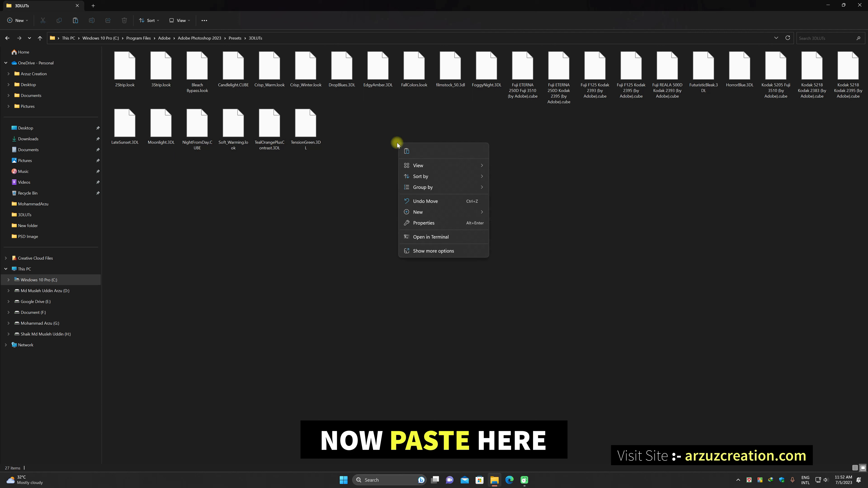
pyautogui.click(472, 252)
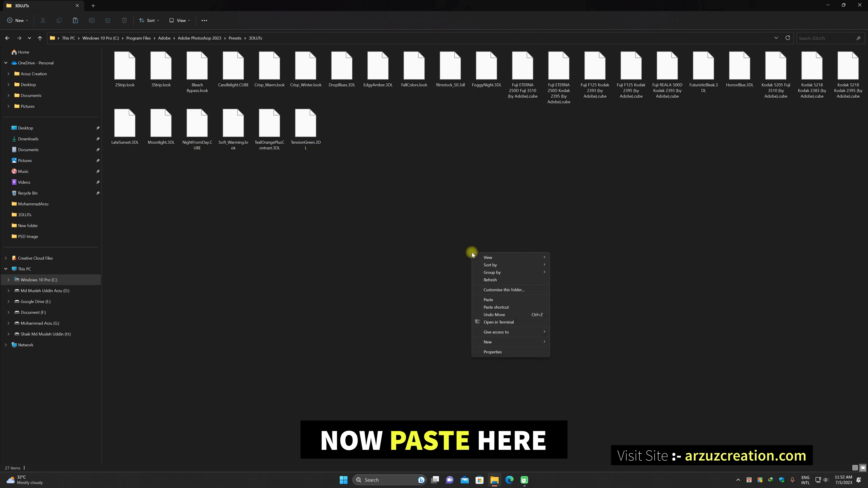
pyautogui.click(494, 299)
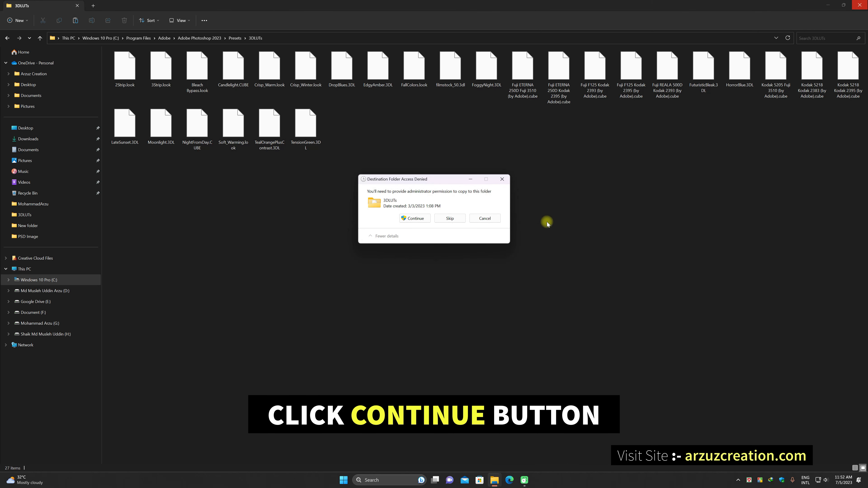
pyautogui.click(416, 221)
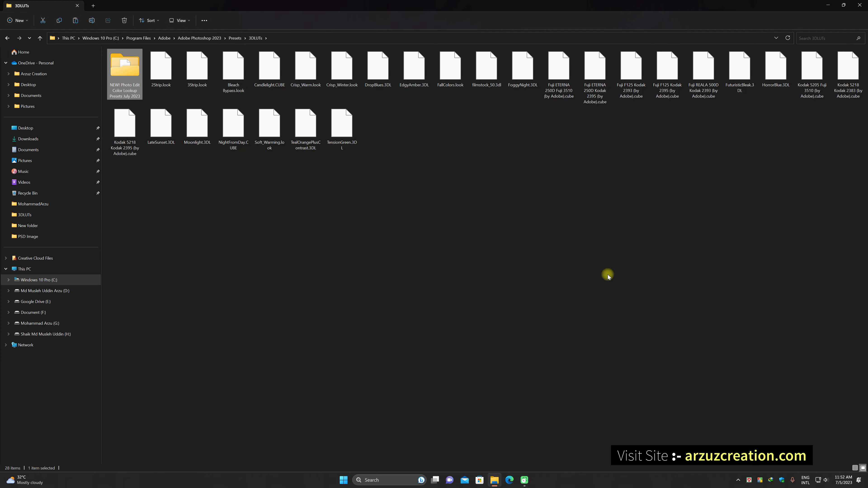
# - Check the preset files inside the pasted folder through to the end of the list, and close the window
pyautogui.doubleClick(125, 69)
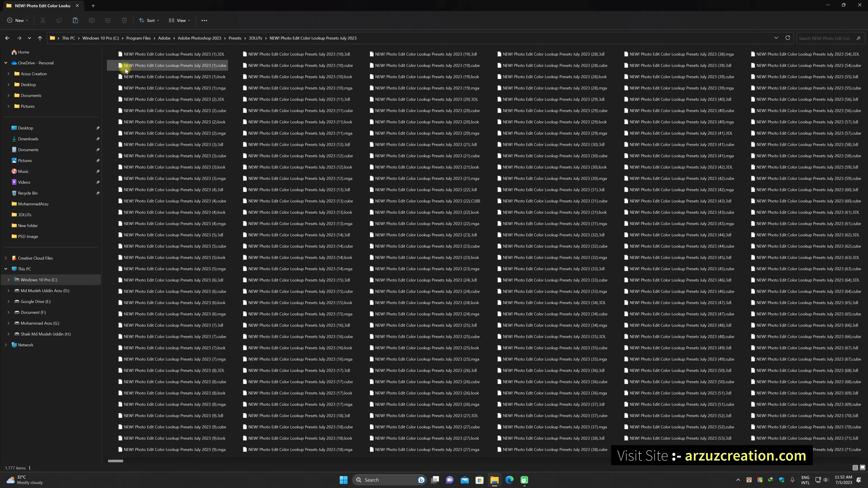
pyautogui.hotkey('ctrl', 'a')
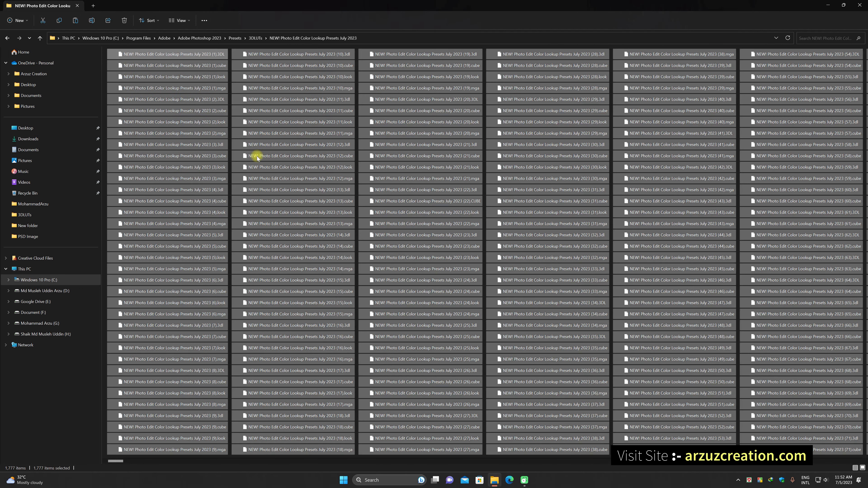
pyautogui.moveTo(117, 462); pyautogui.dragTo(728, 461)
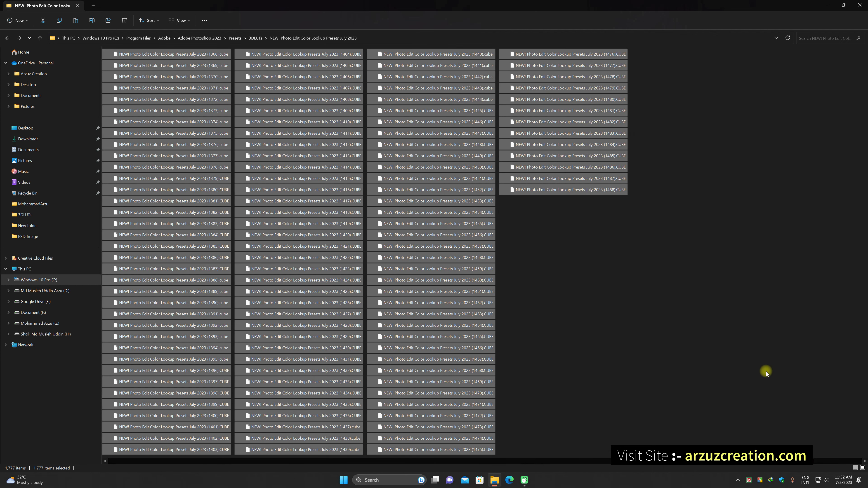
pyautogui.click(776, 393)
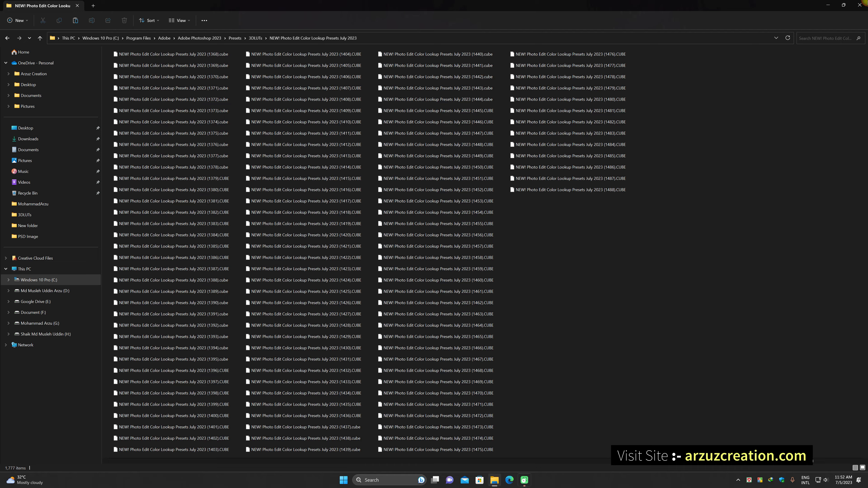
pyautogui.click(860, 5)
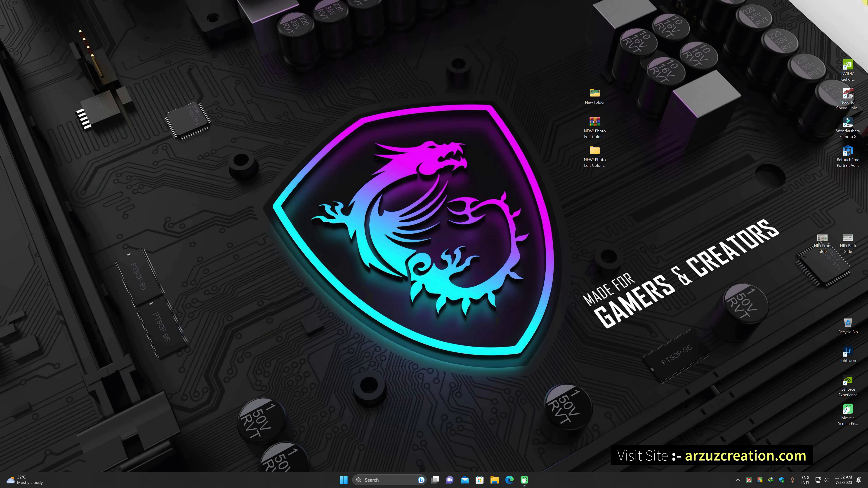
pyautogui.rightClick(664, 227)
pyautogui.click(704, 270)
# - Launch Adobe Photoshop 2023, open the recent image woman-6585799.jpg, and collapse the Nik Collection Selective Tool
pyautogui.click(344, 481)
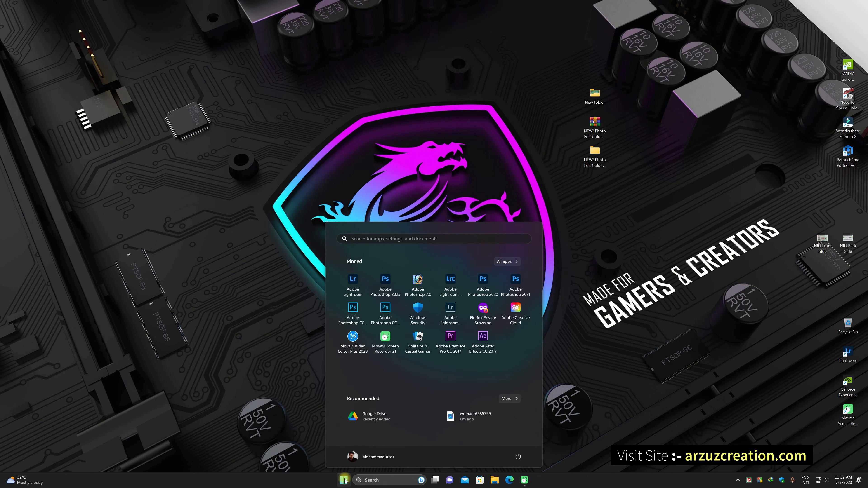
pyautogui.click(386, 283)
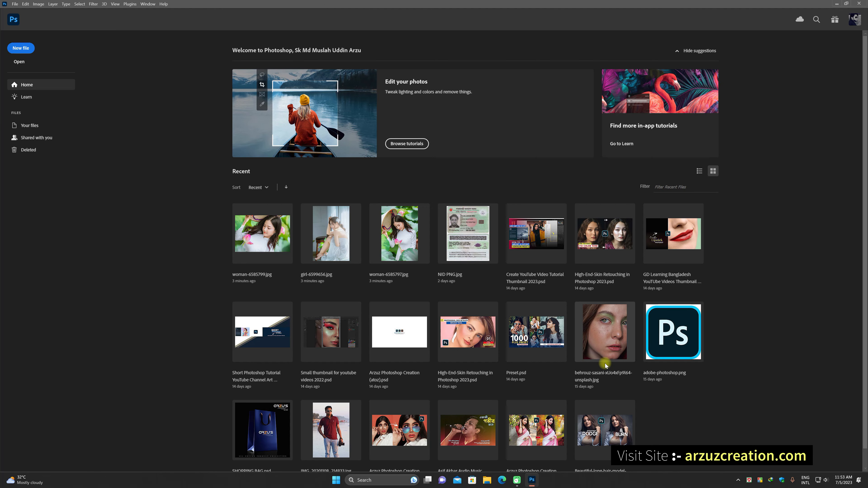
pyautogui.click(261, 249)
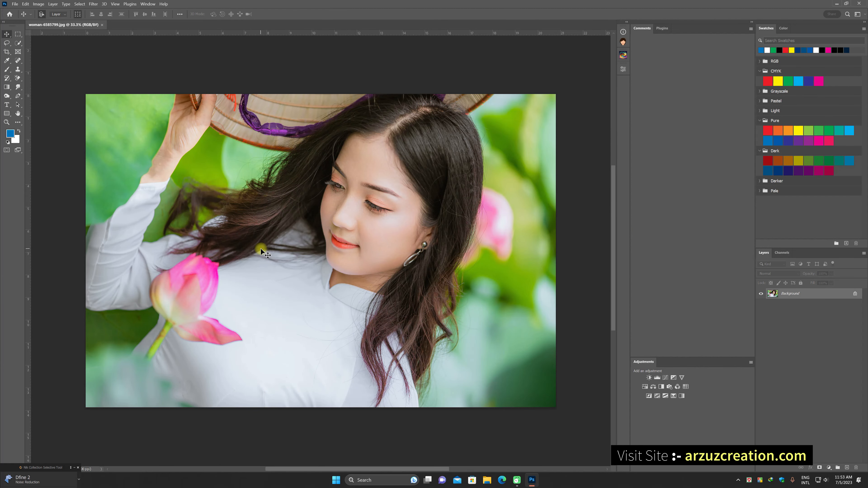
pyautogui.click(75, 468)
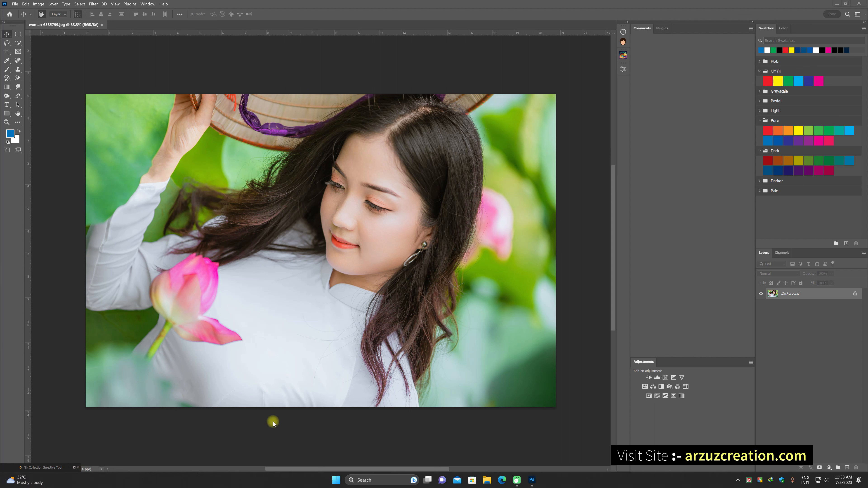
# - Unlock the Background layer and rename it Original Image
pyautogui.click(855, 294)
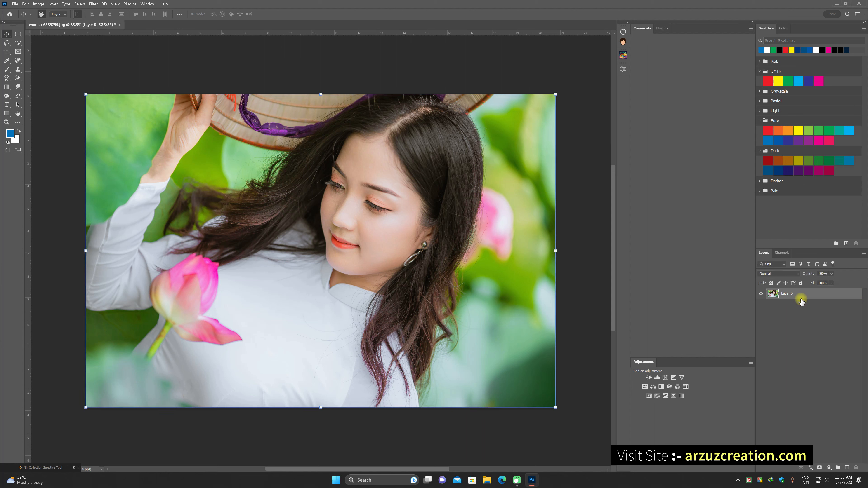
pyautogui.doubleClick(791, 293)
pyautogui.write('Original Image')
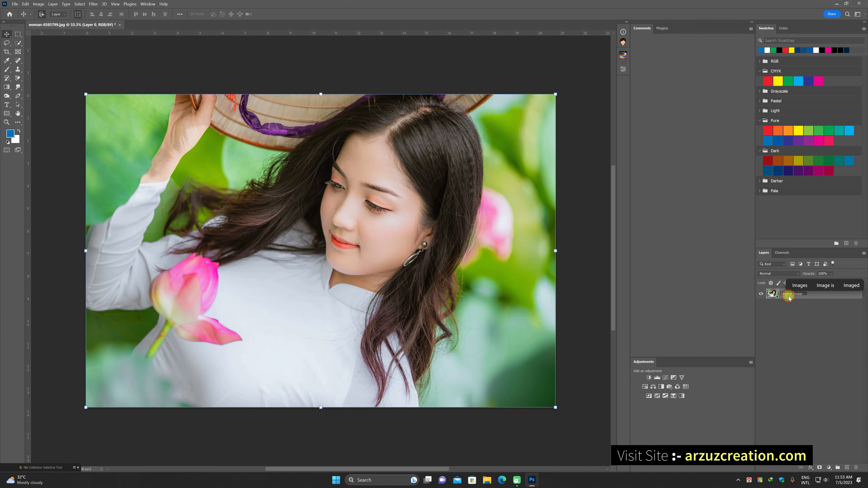
pyautogui.press('Return')
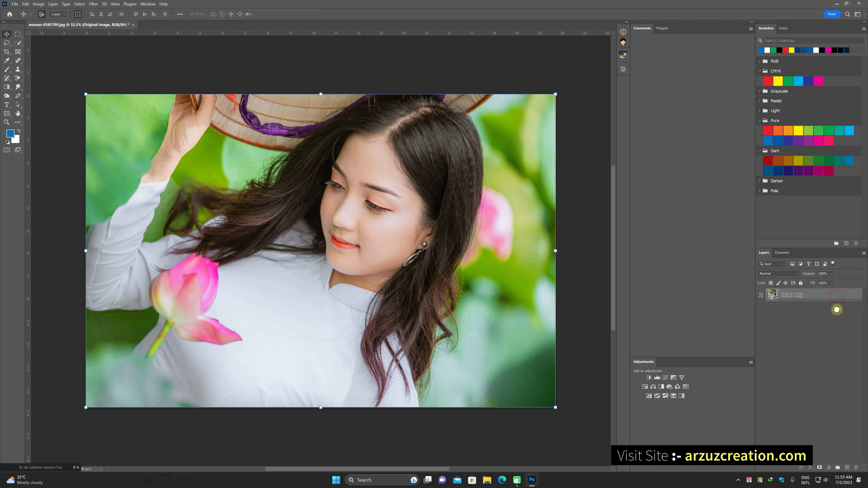
# - Duplicate the Original Image layer and name the copy Color Lookup Preset Apply
pyautogui.moveTo(842, 460); pyautogui.dragTo(847, 467)
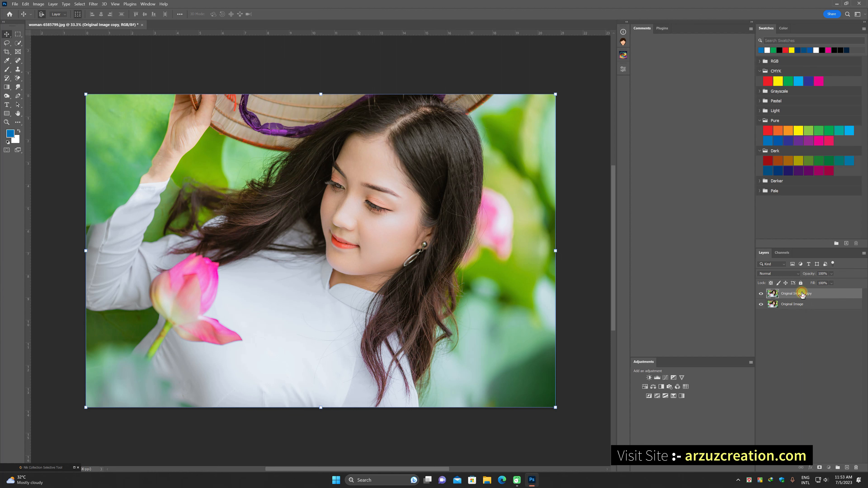
pyautogui.write('Co')
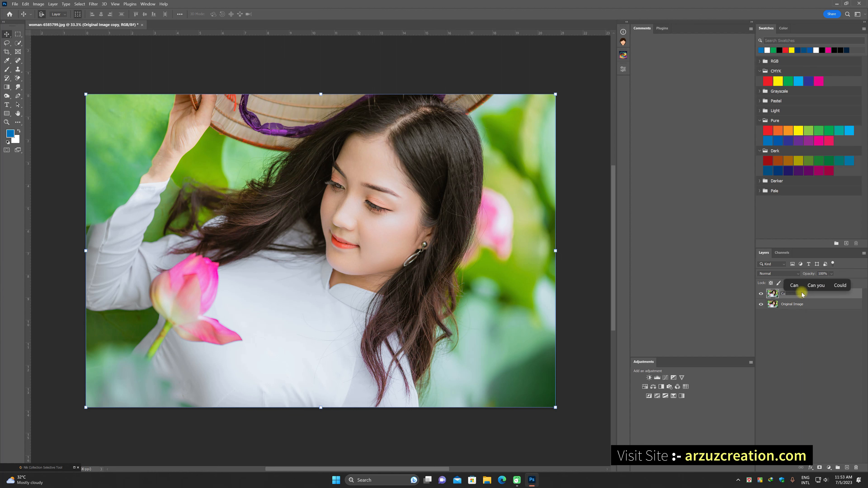
pyautogui.write('lor Loo')
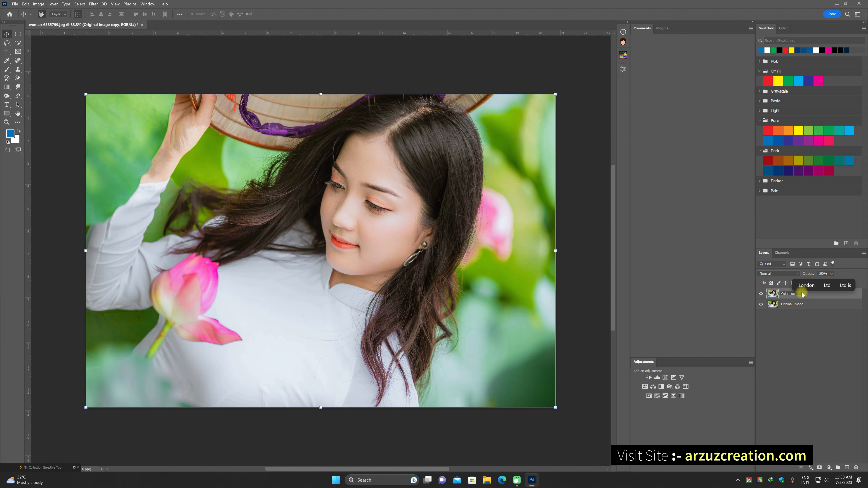
pyautogui.write('kup Preset Apply')
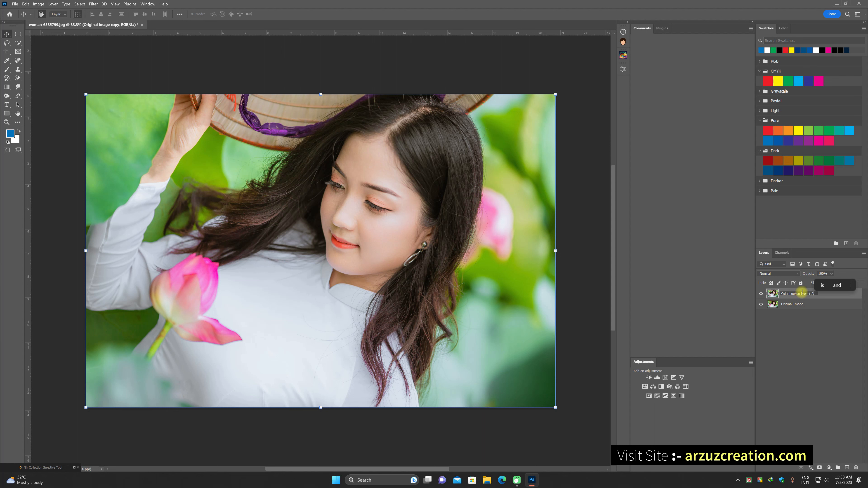
pyautogui.click(770, 296)
# - Color-label the Original Image layer green and the Color Lookup Preset Apply layer yellow
pyautogui.rightClick(786, 306)
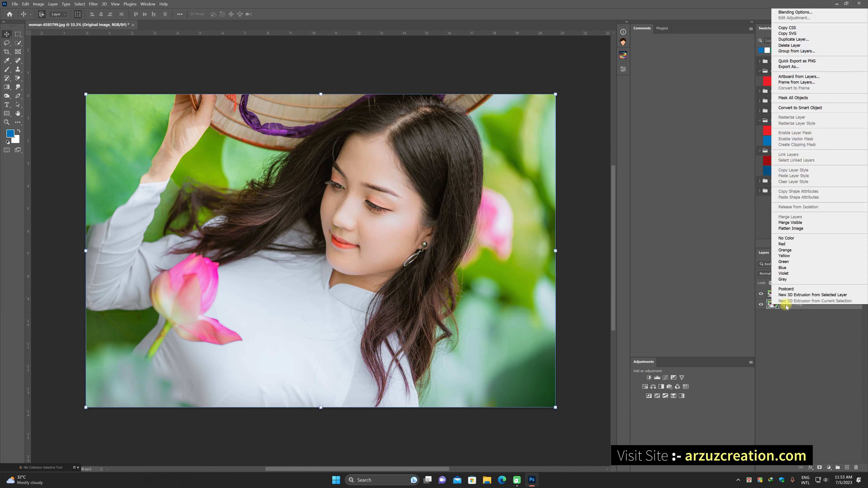
pyautogui.click(787, 262)
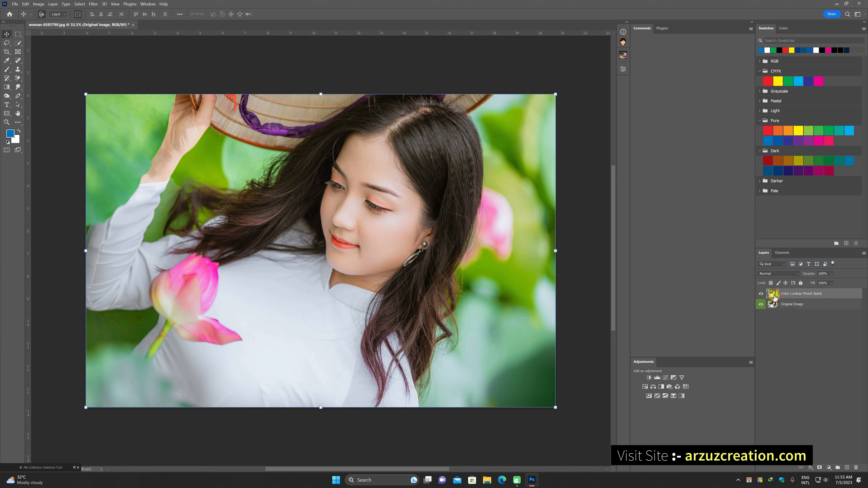
pyautogui.rightClick(775, 297)
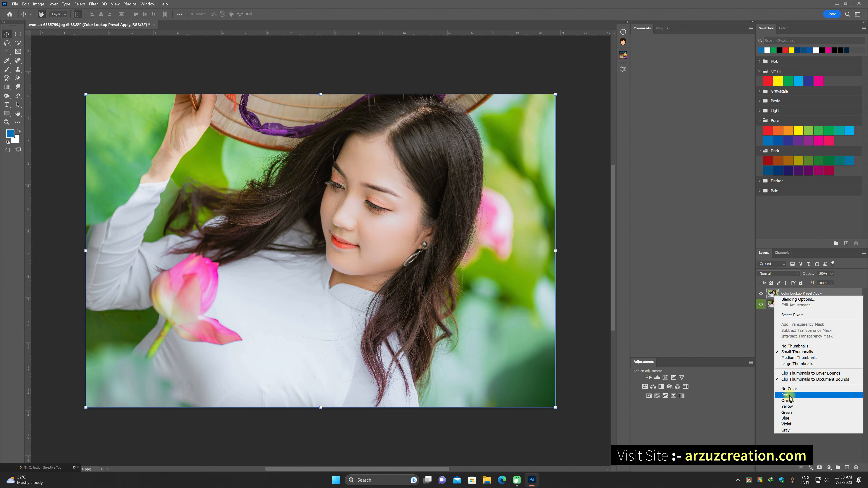
pyautogui.click(788, 406)
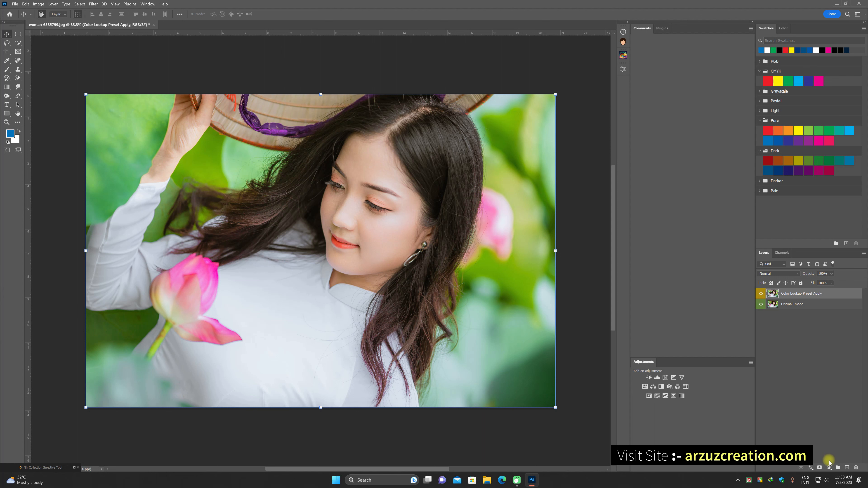
# - Add a Color Lookup adjustment layer above the duplicate and load the 3DLUT preset NEW! Photo Edit Color Lookup Presets July 2023 (1).3DL
pyautogui.click(829, 468)
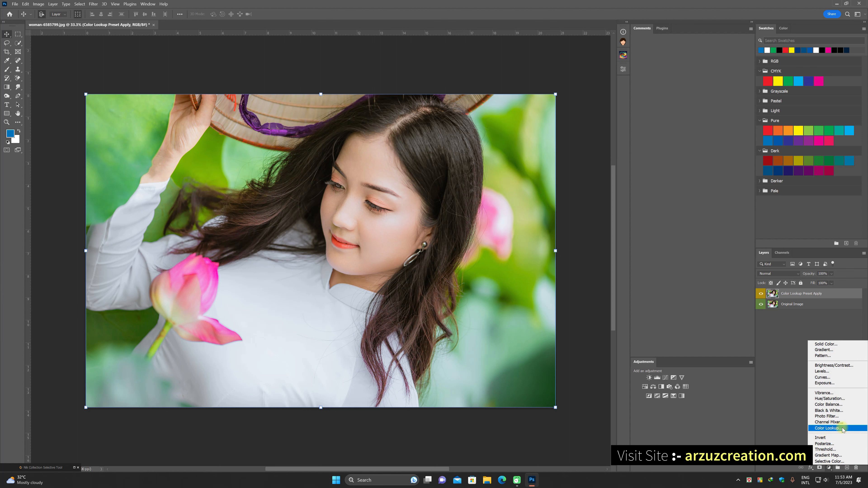
pyautogui.click(834, 430)
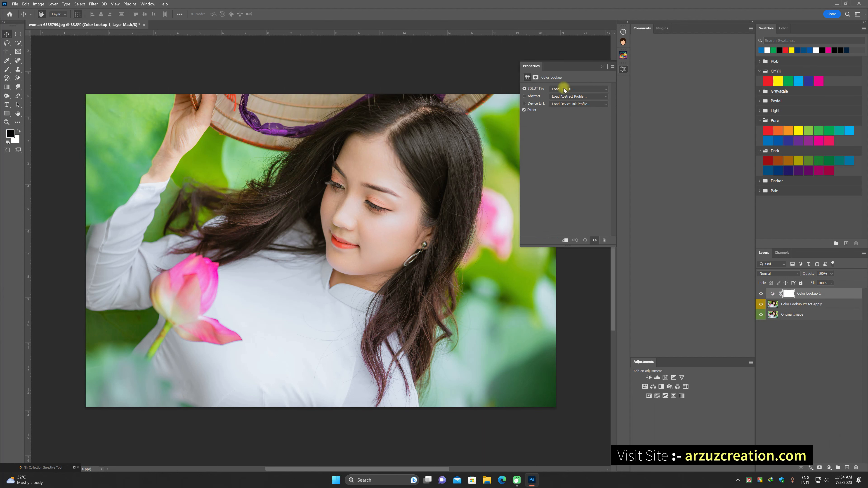
pyautogui.click(593, 90)
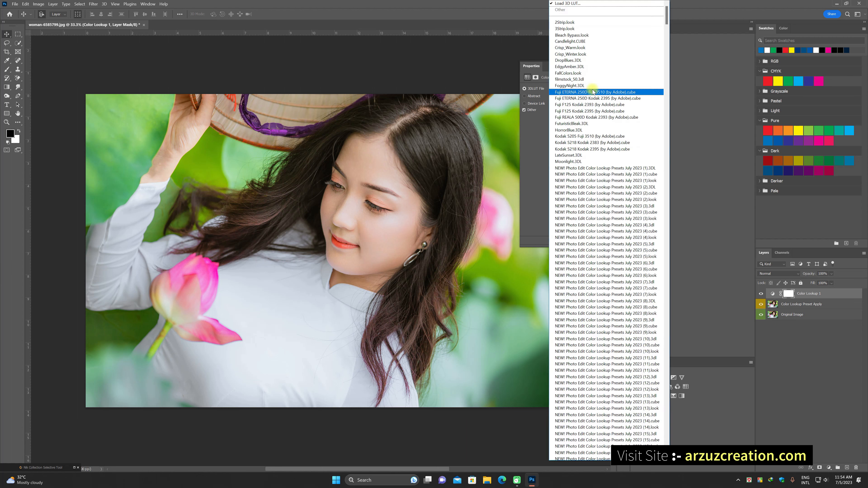
pyautogui.moveTo(668, 22)
pyautogui.mouseDown()
pyautogui.moveTo(662, 445)
pyautogui.moveTo(671, 20)
pyautogui.mouseUp()
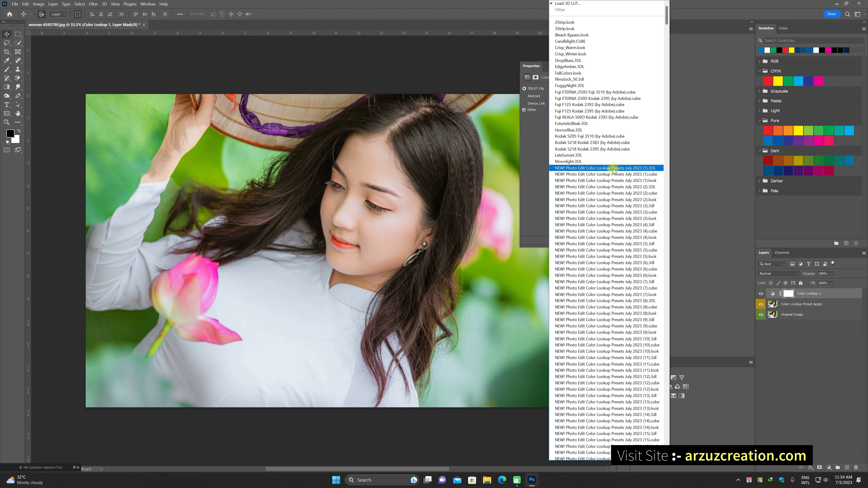
pyautogui.click(608, 168)
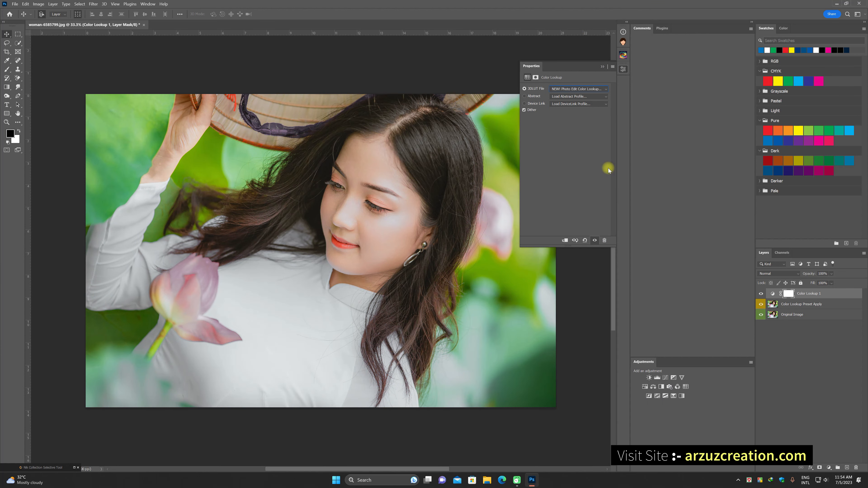
# - Try the July 2023 presets (1).cube, (1).look, (2).3DL and (2).cube one after another as the adjustment's 3DLUT file
pyautogui.click(575, 90)
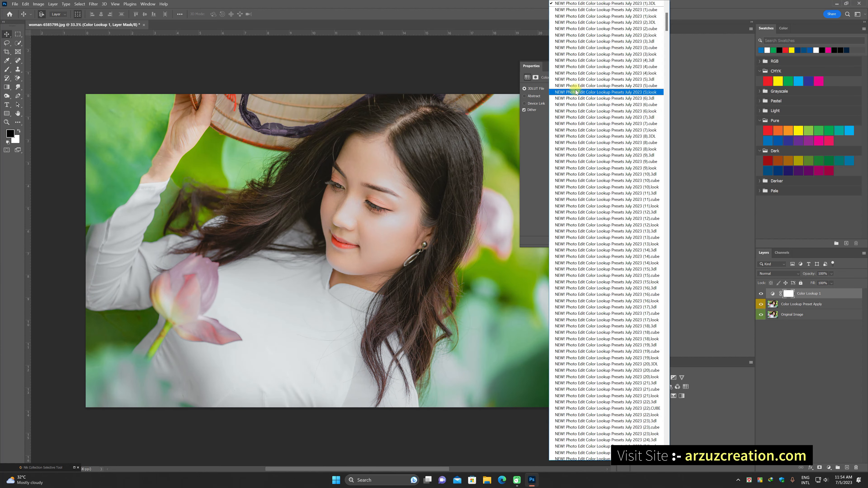
pyautogui.click(572, 11)
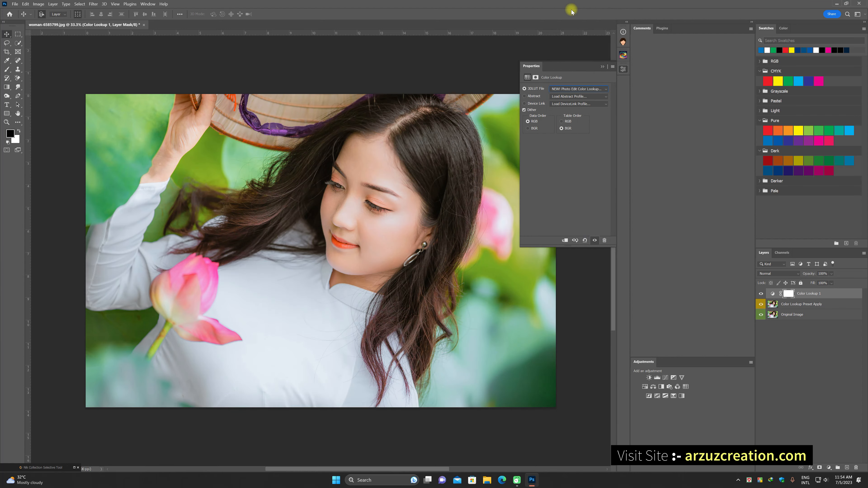
pyautogui.click(556, 89)
pyautogui.click(552, 10)
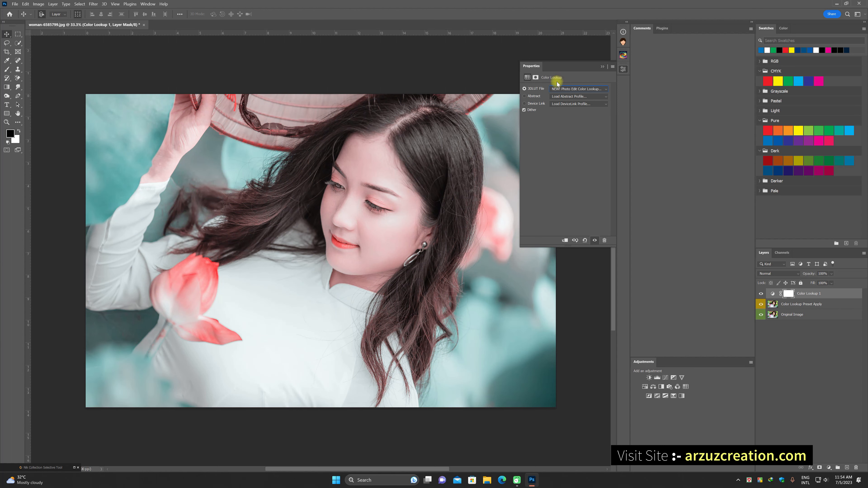
pyautogui.click(558, 90)
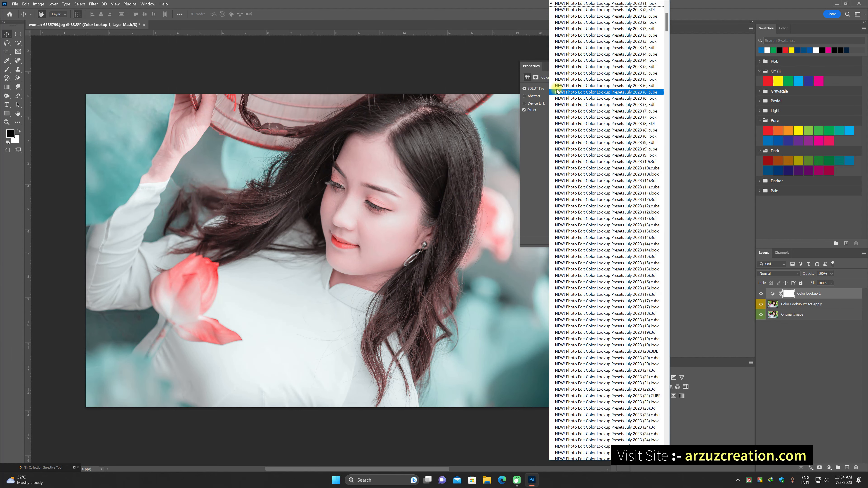
pyautogui.click(557, 13)
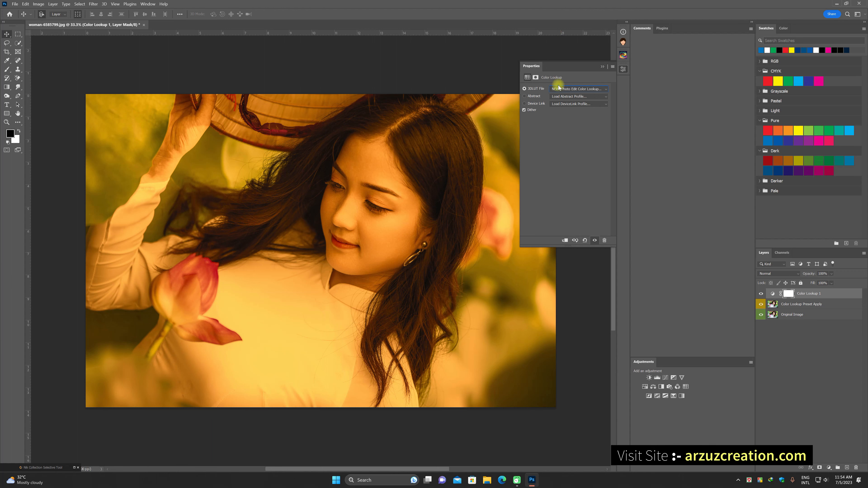
pyautogui.click(559, 90)
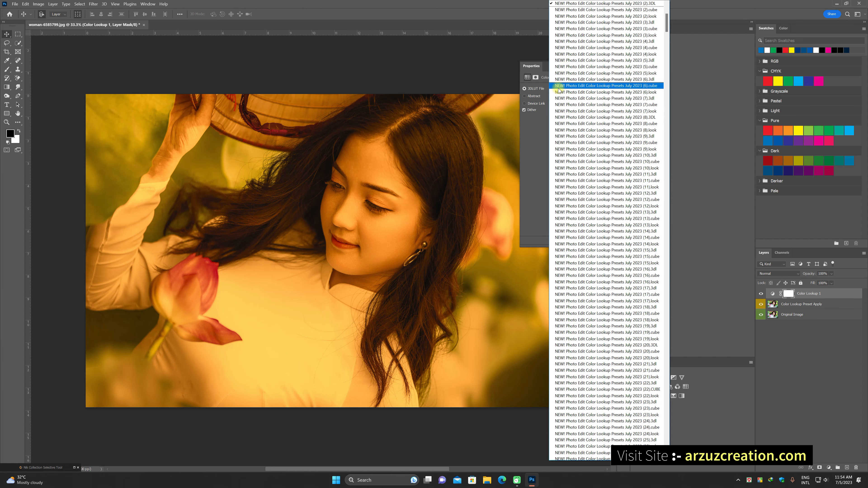
pyautogui.click(559, 13)
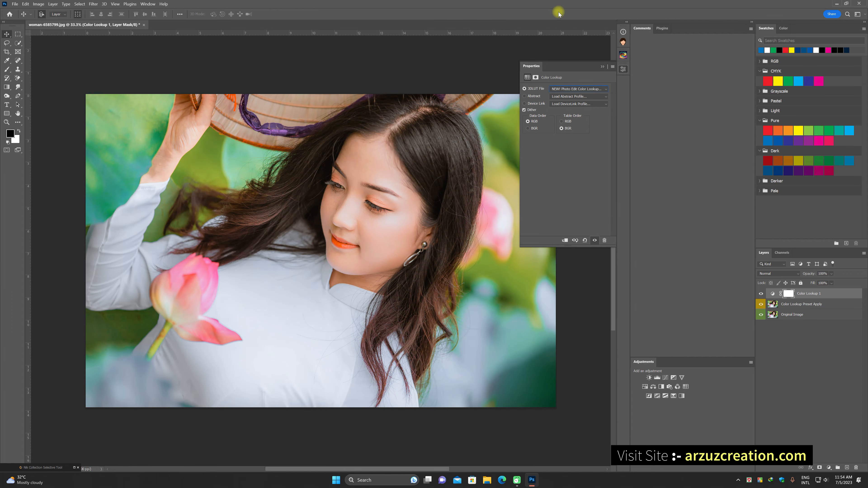
# - Preview the July 2023 lookup presets following (2).cube one by one up to (8).look, dismissing any alert
pyautogui.press('Down')
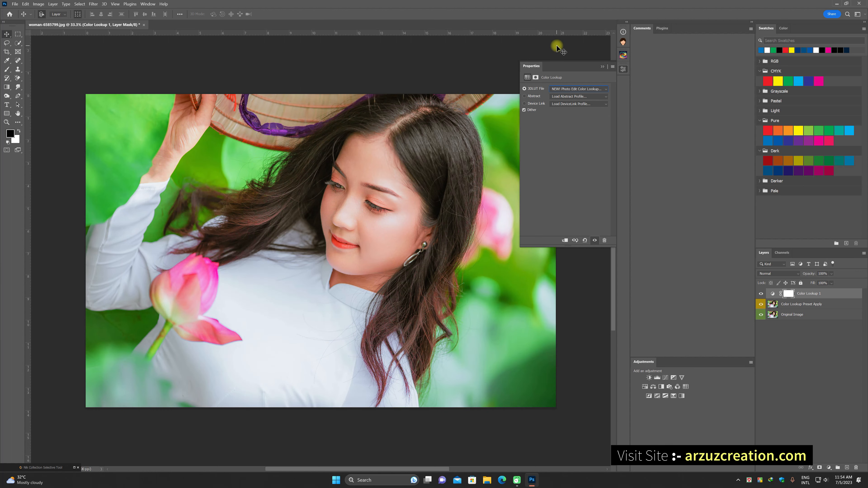
pyautogui.press('Down')
pyautogui.press('Down')
pyautogui.press('Down')
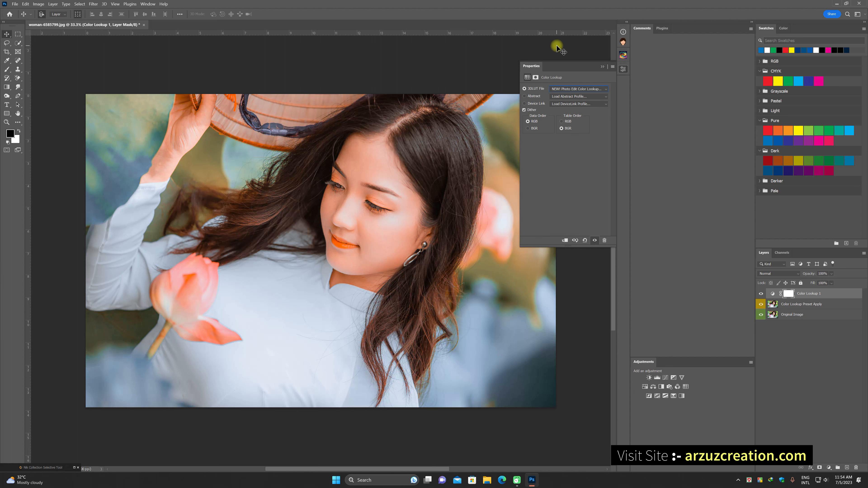
pyautogui.press('Down')
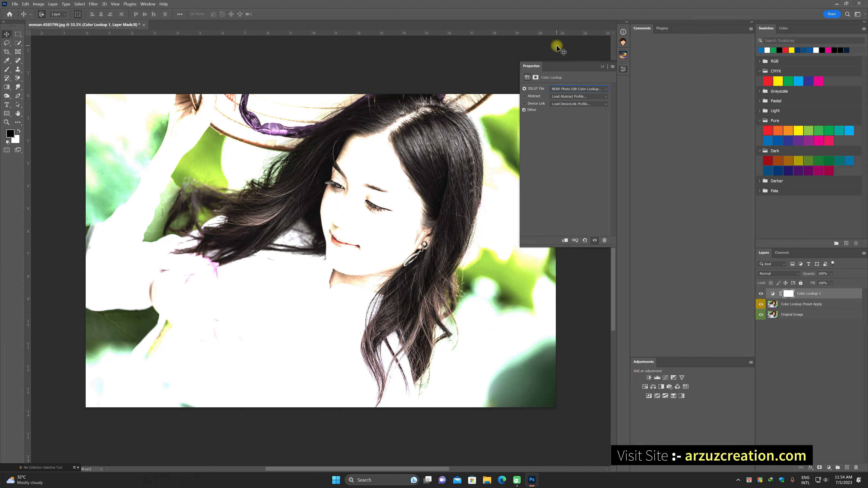
pyautogui.press('Down')
pyautogui.press('Down')
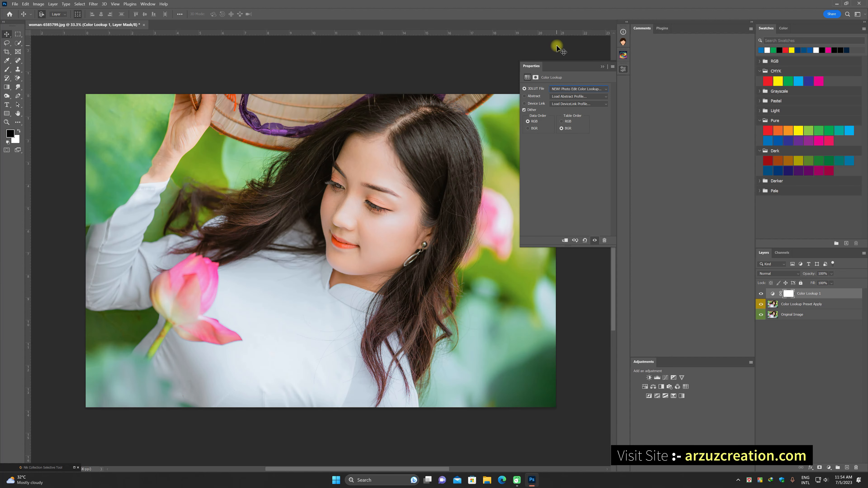
pyautogui.press('Down')
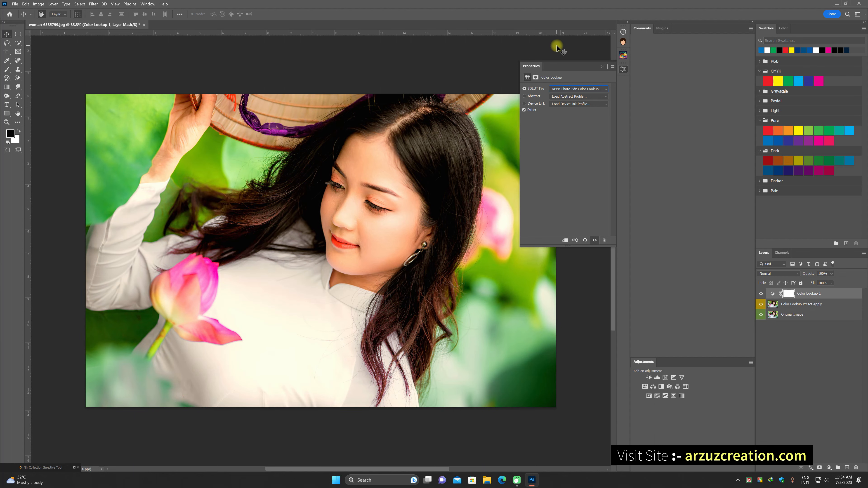
pyautogui.press('Down')
pyautogui.press('Down')
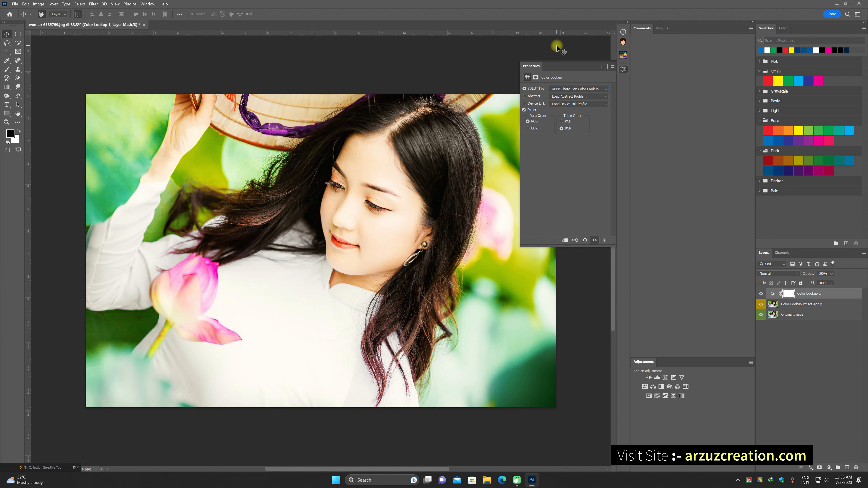
pyautogui.press('Down')
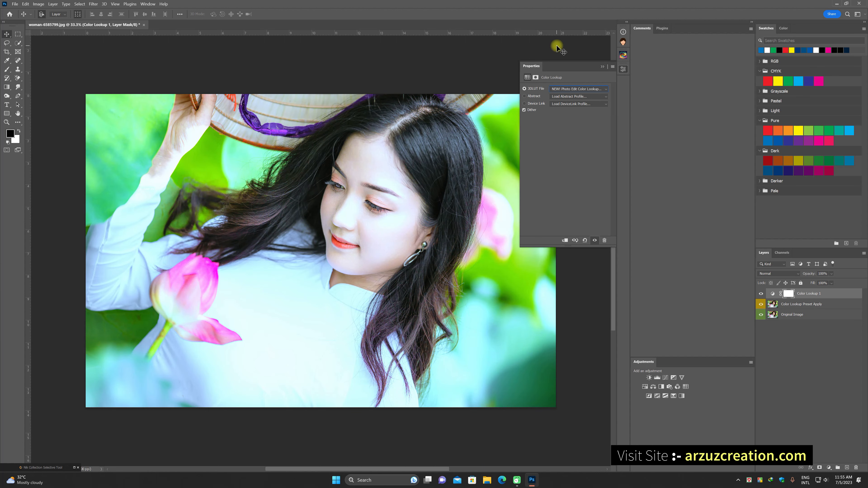
pyautogui.press('Down')
pyautogui.press('Down')
pyautogui.press('Down')
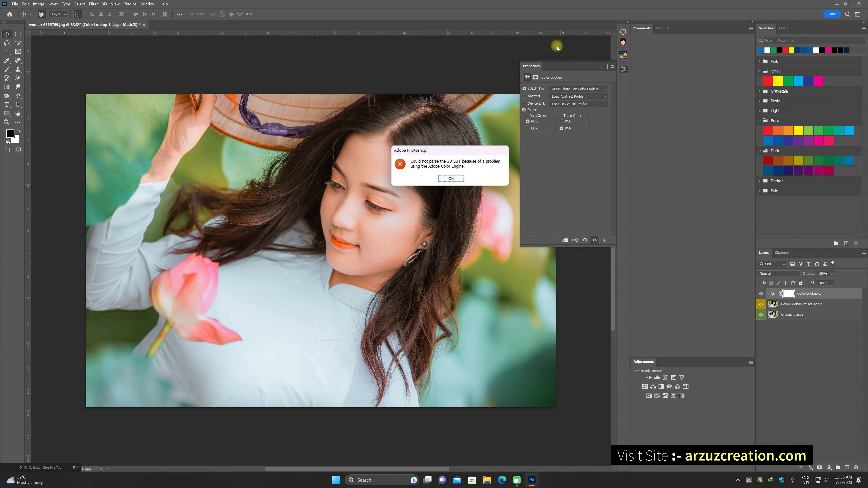
pyautogui.click(457, 180)
# - Try the July 2023 preset (9).cube and continue through the following presets to (10).look, dismissing any alerts
pyautogui.click(571, 88)
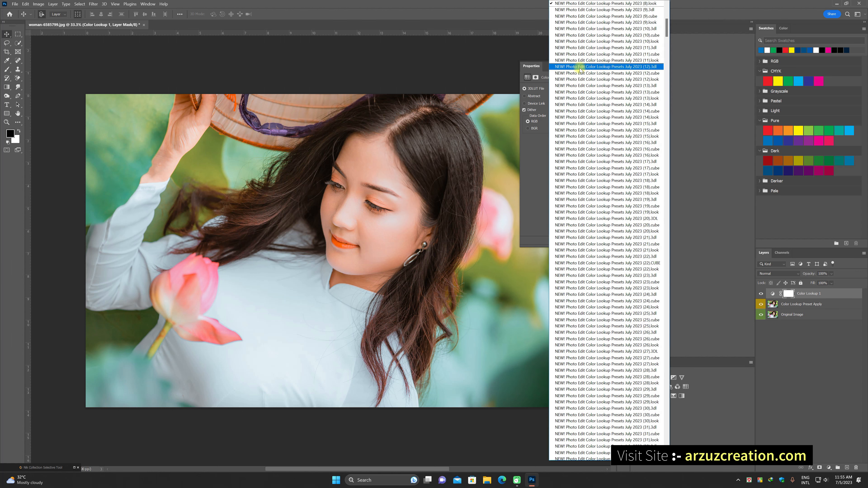
pyautogui.click(589, 16)
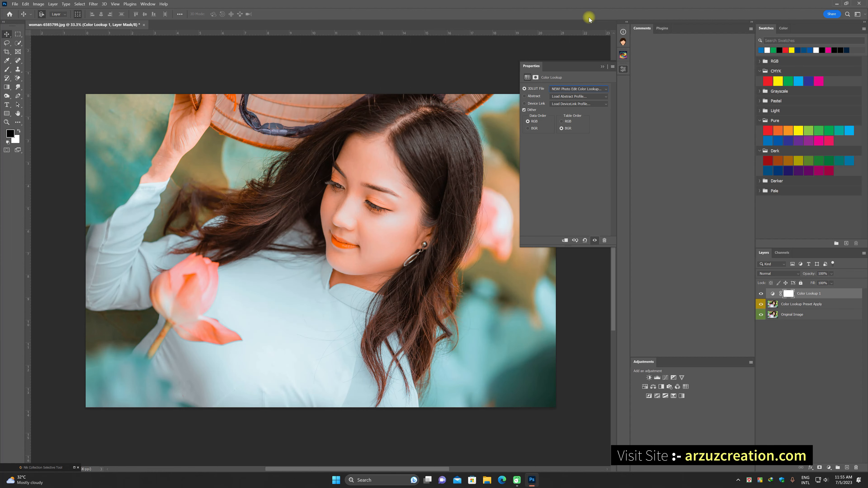
pyautogui.press('Down')
pyautogui.click(459, 179)
pyautogui.click(459, 179)
# - Try the July 2023 presets (11).cube, (11).look and (12).look as the adjustment's 3DLUT file, dismissing any alerts
pyautogui.click(556, 89)
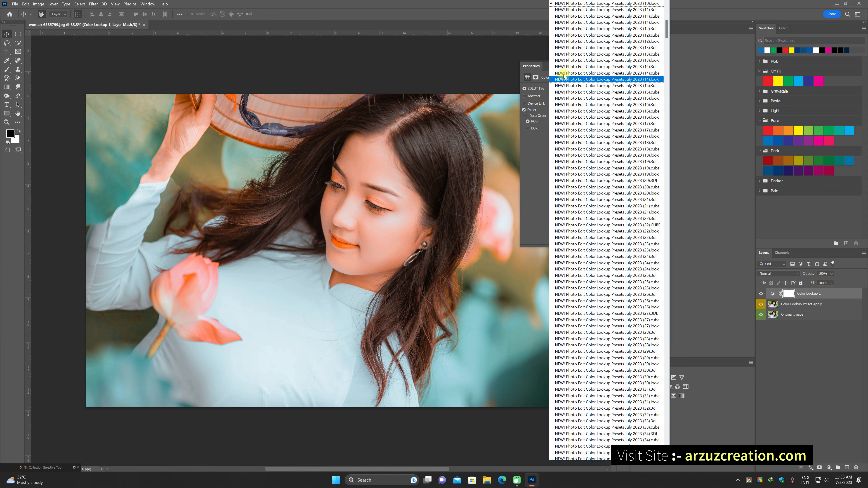
pyautogui.click(590, 17)
pyautogui.press('Down')
pyautogui.click(452, 179)
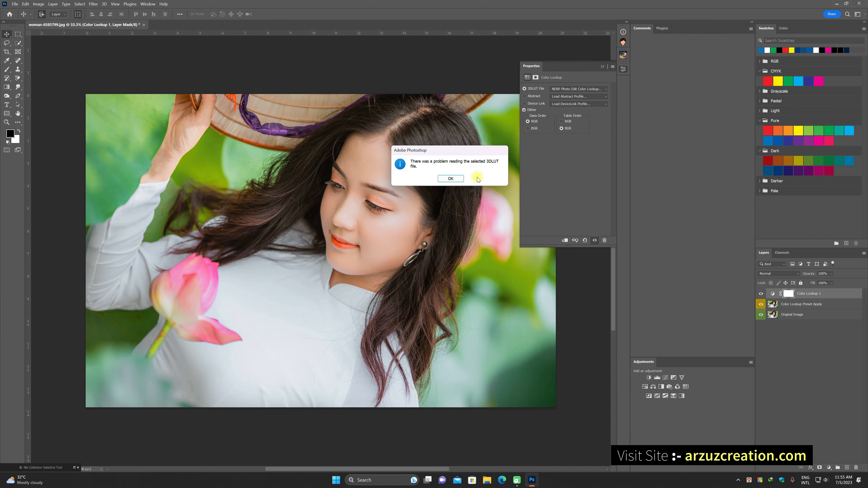
pyautogui.click(450, 178)
pyautogui.click(553, 89)
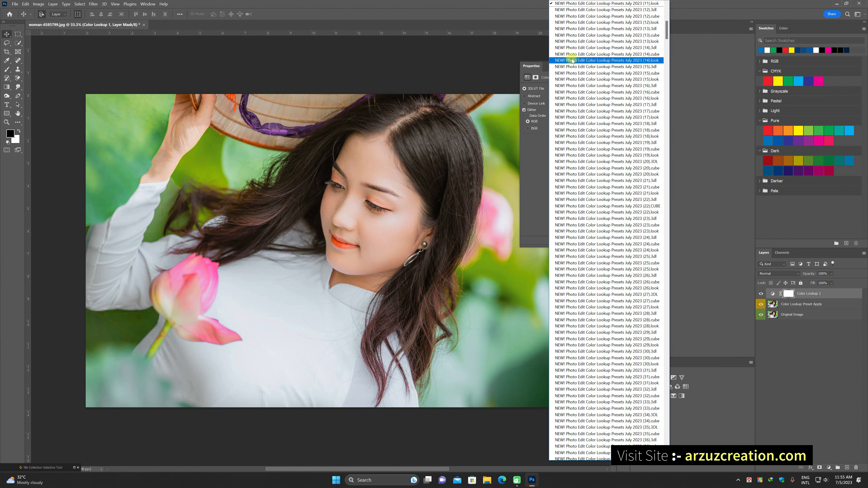
pyautogui.click(570, 23)
pyautogui.click(451, 178)
pyautogui.click(450, 178)
# - Preview the July 2023 presets (14).3dl, (14).cube, (15).3dl and (15).cube one after another on the portrait
pyautogui.click(560, 88)
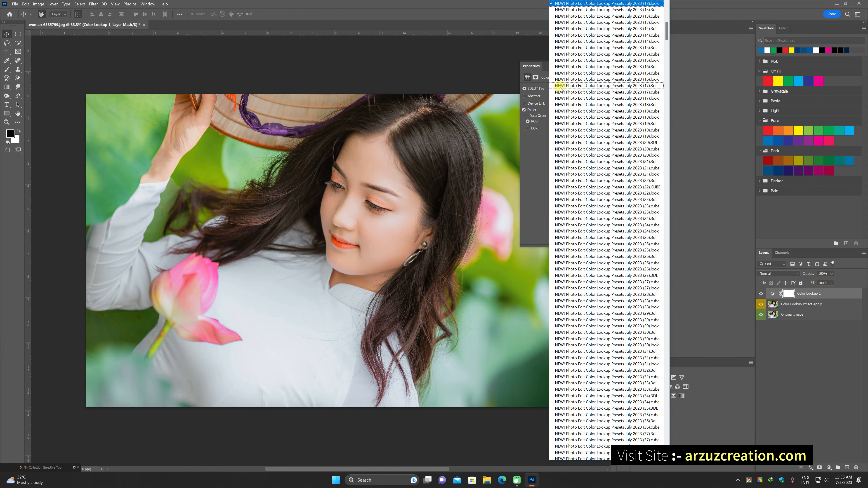
pyautogui.click(587, 30)
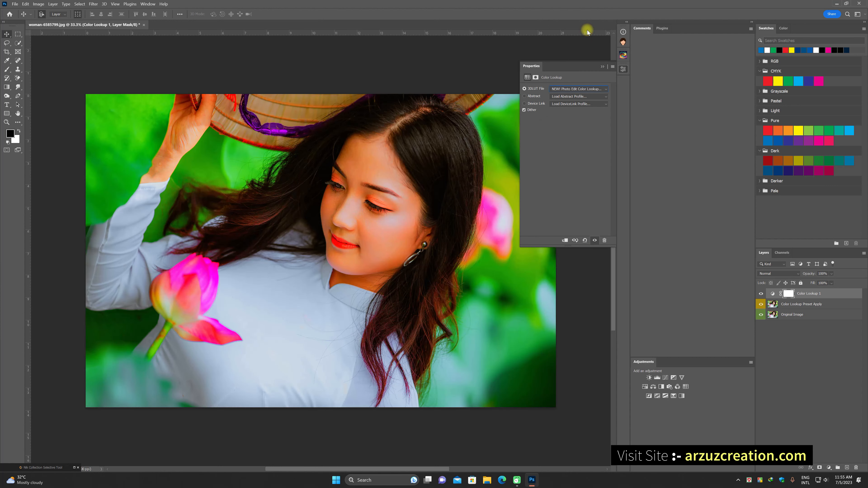
pyautogui.click(576, 88)
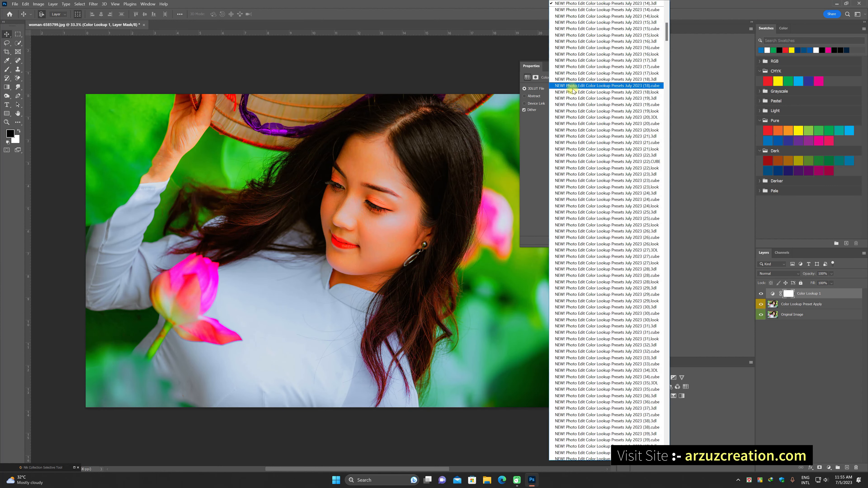
pyautogui.click(614, 10)
pyautogui.click(577, 88)
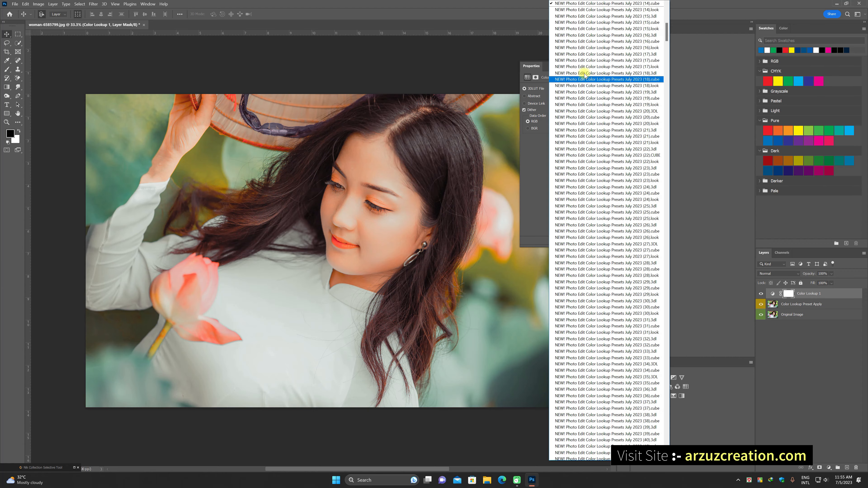
pyautogui.click(610, 17)
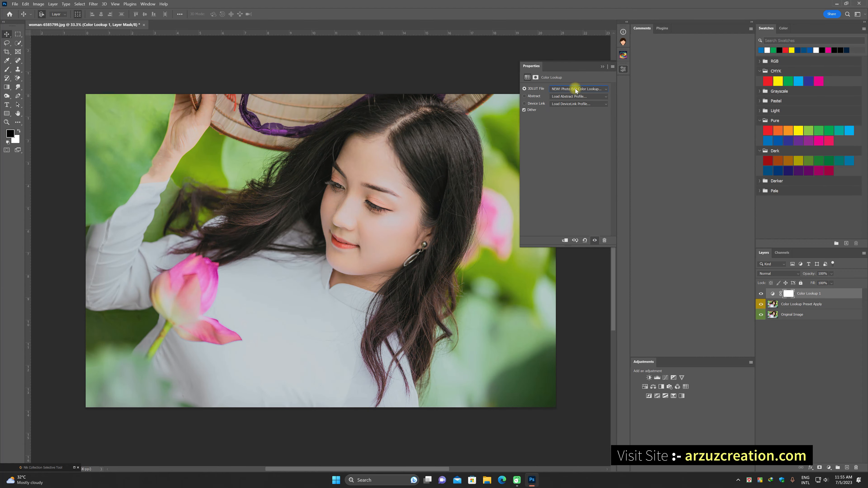
pyautogui.click(575, 89)
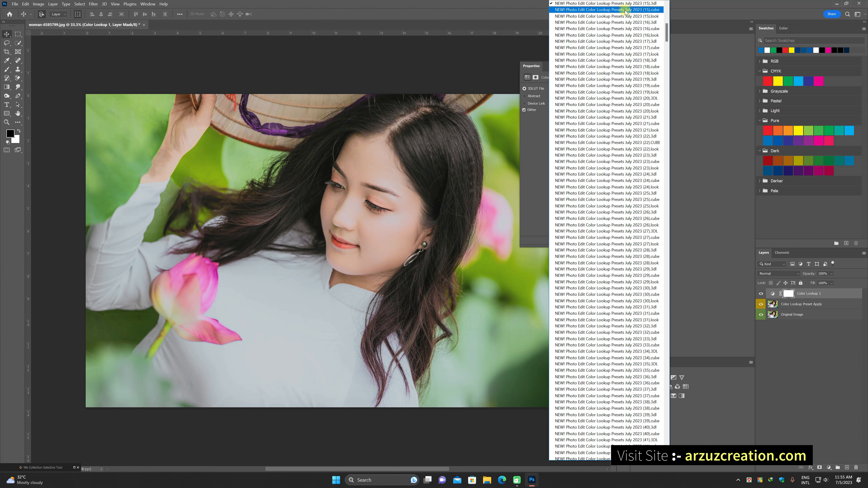
pyautogui.click(626, 10)
# - Preview the July 2023 presets (16).3dl, (16).cube, (17).3dl and (17).cube in turn through the Color Lookup adjustment
pyautogui.click(578, 88)
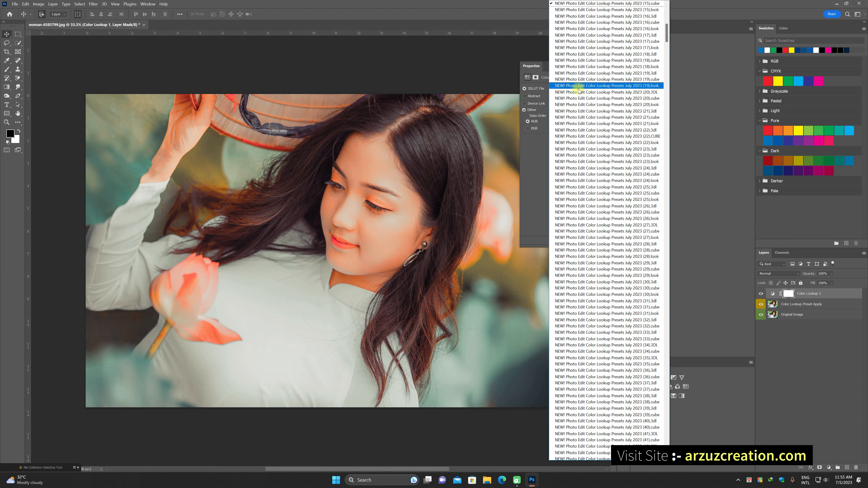
pyautogui.click(629, 16)
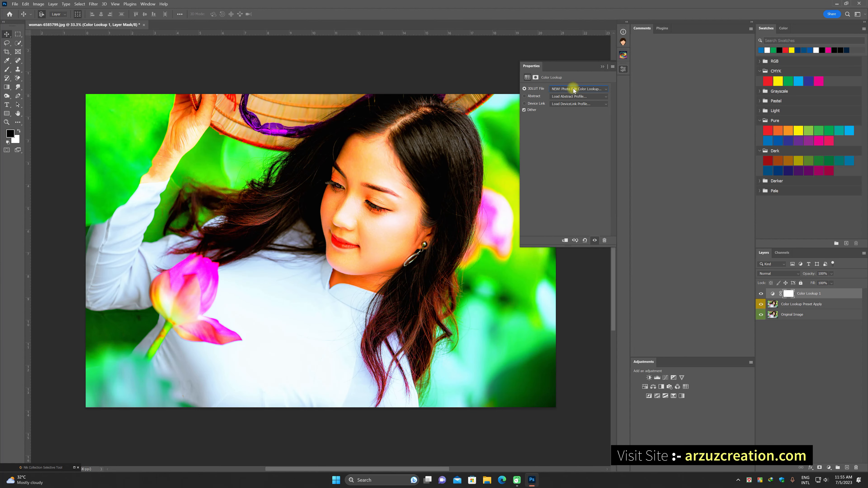
pyautogui.click(573, 88)
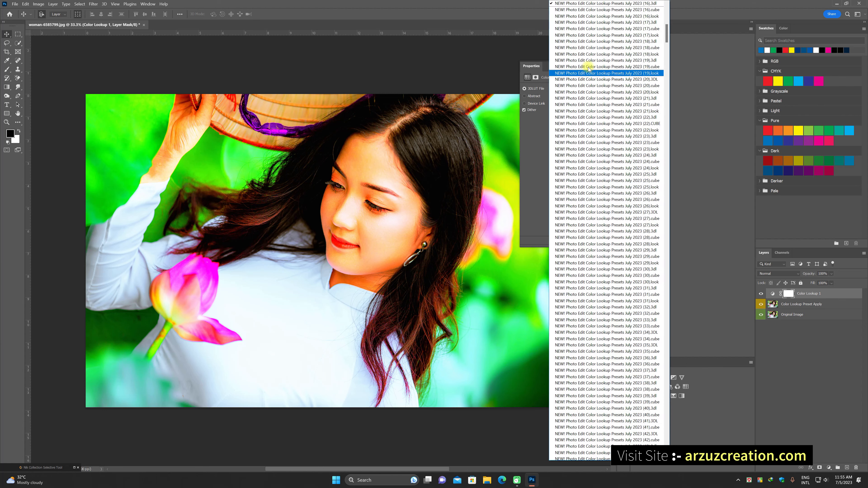
pyautogui.click(614, 12)
pyautogui.click(580, 89)
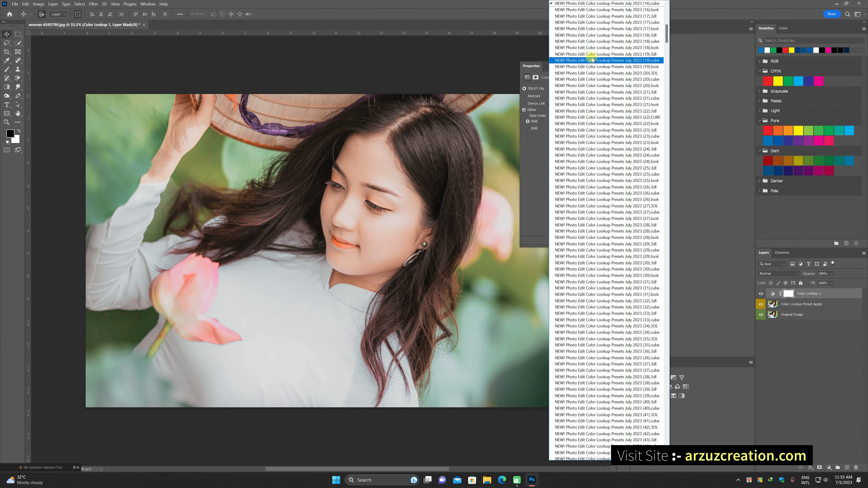
pyautogui.click(611, 16)
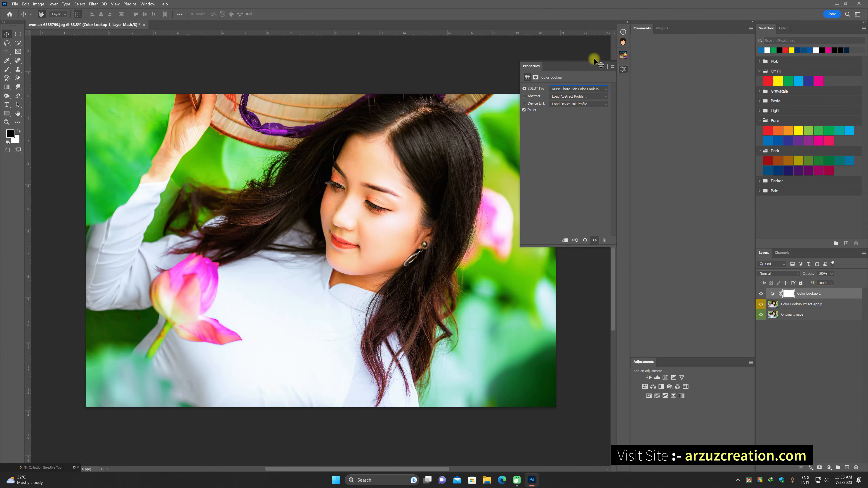
pyautogui.click(579, 89)
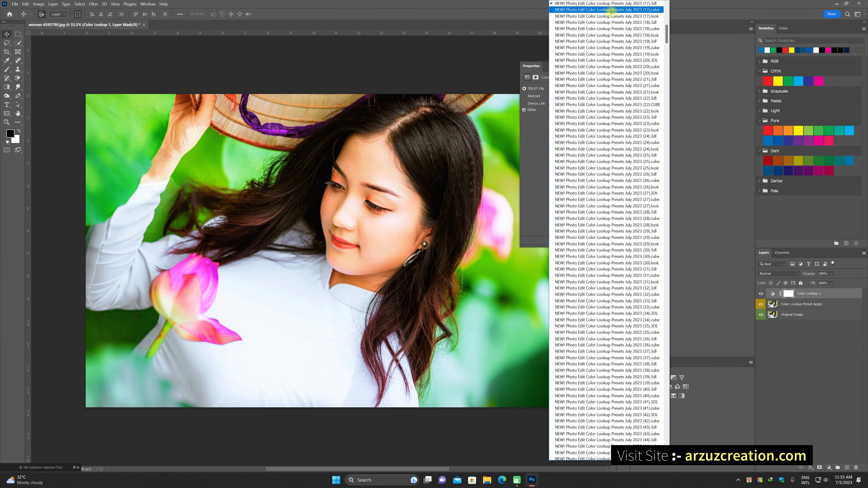
pyautogui.click(610, 10)
# - Try the July 2023 presets (18).3dl and (18).cube, and briefly hide the adjustment's properties to view the portrait unobstructed
pyautogui.click(583, 90)
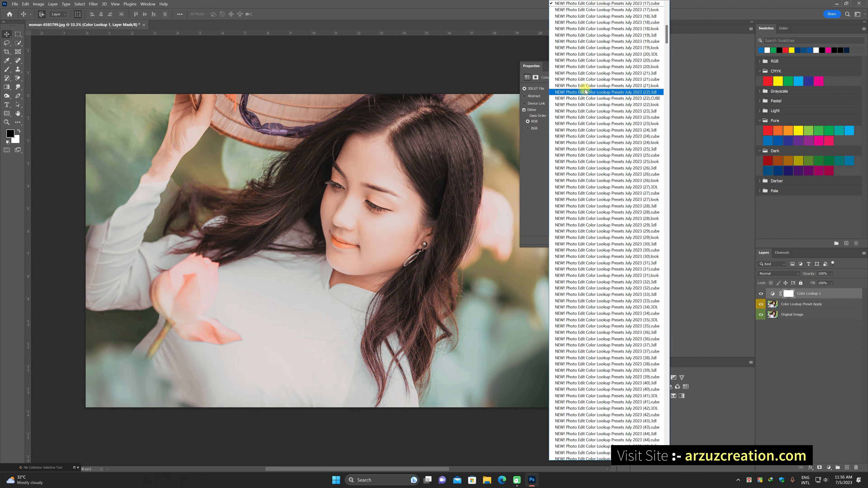
pyautogui.click(602, 16)
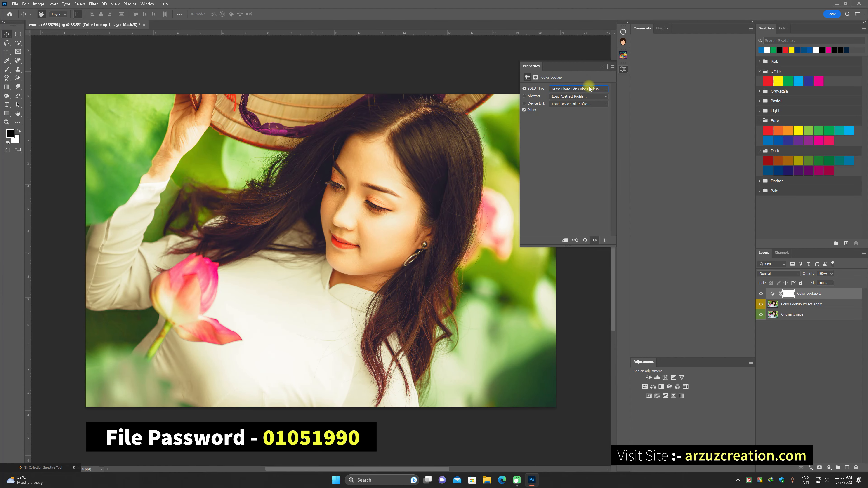
pyautogui.click(589, 89)
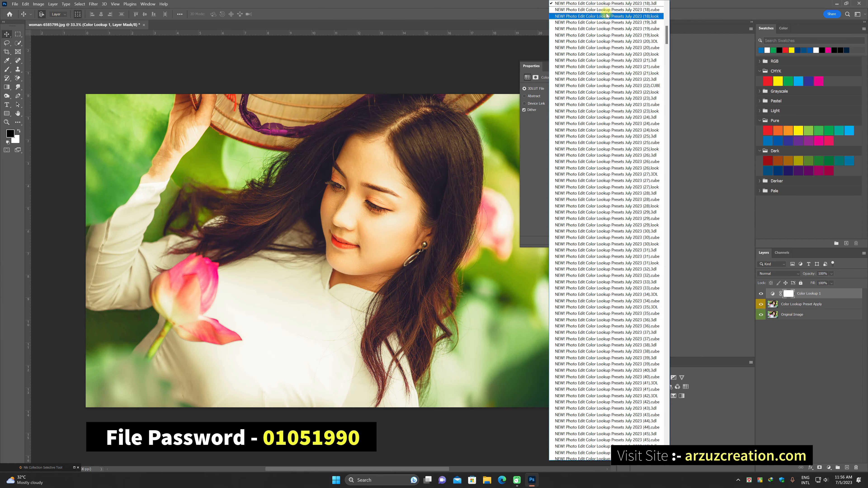
pyautogui.click(607, 16)
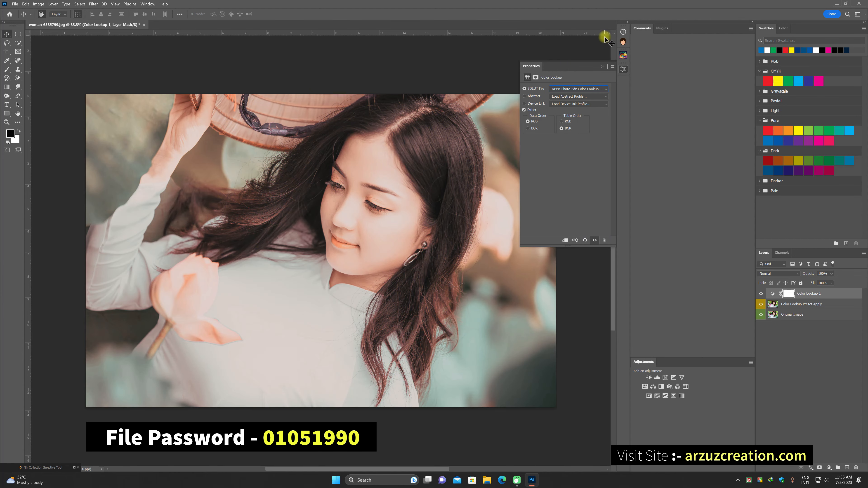
pyautogui.click(622, 70)
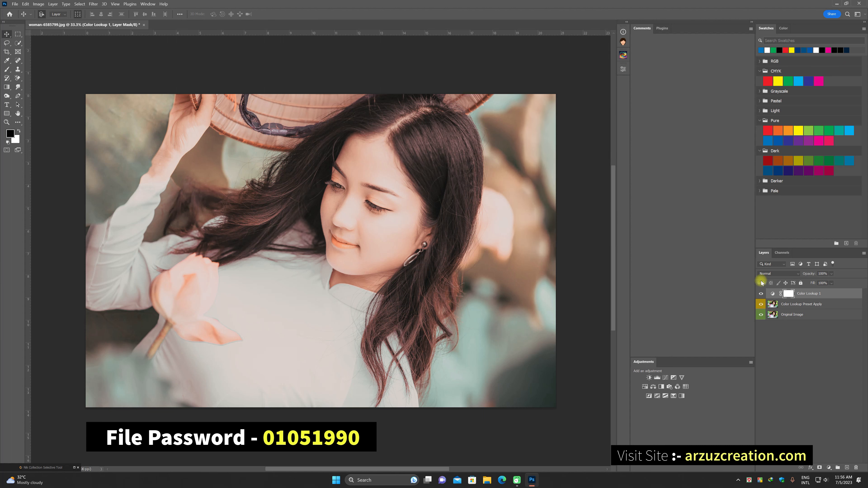
pyautogui.click(622, 70)
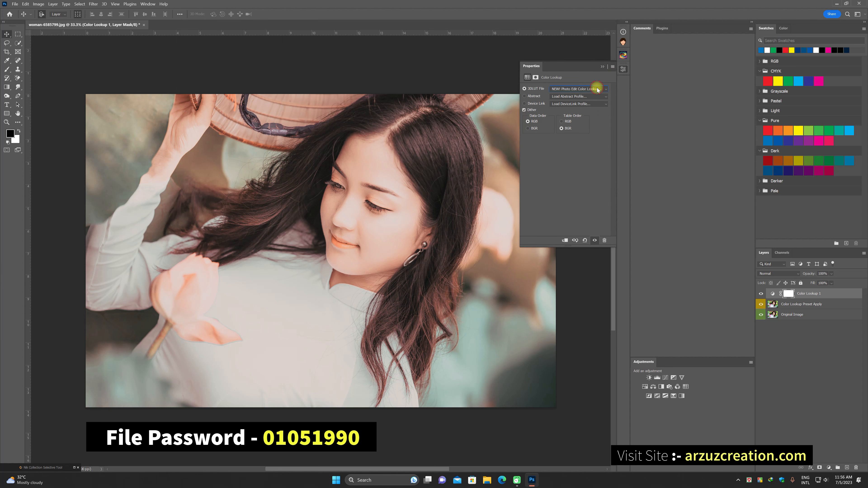
# - Go back to the start of the July 2023 series and preview the presets (2).3DL and (2).cube
pyautogui.click(597, 87)
pyautogui.scroll(10, 596, 83)
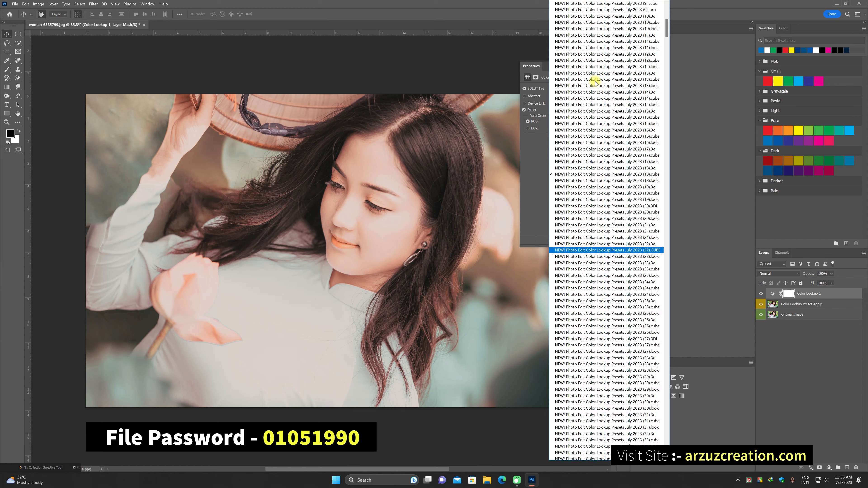
pyautogui.scroll(3, 595, 83)
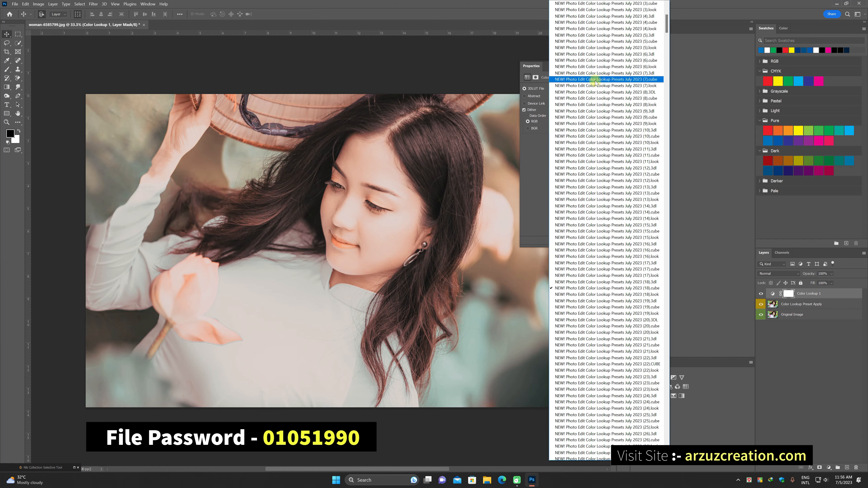
pyautogui.scroll(4, 613, 27)
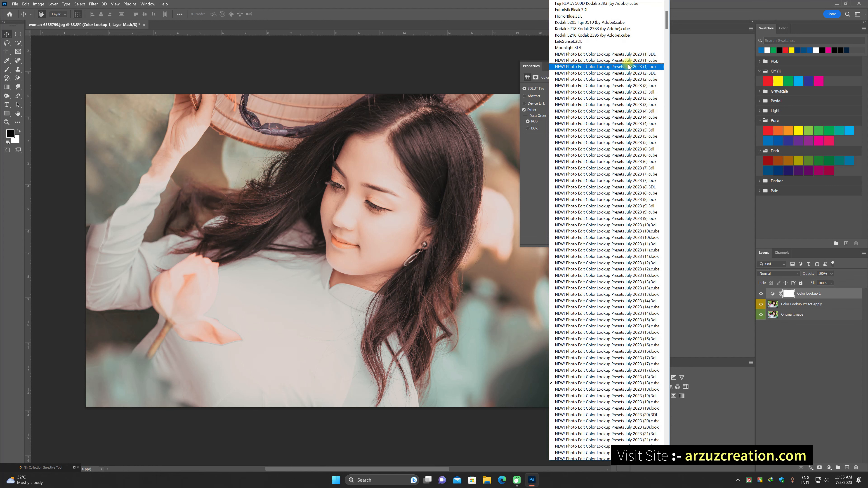
pyautogui.click(630, 74)
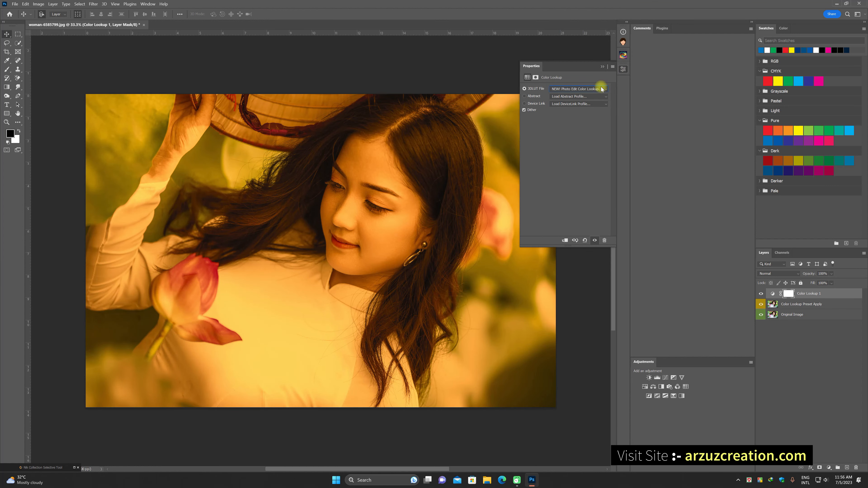
pyautogui.click(603, 90)
pyautogui.click(609, 16)
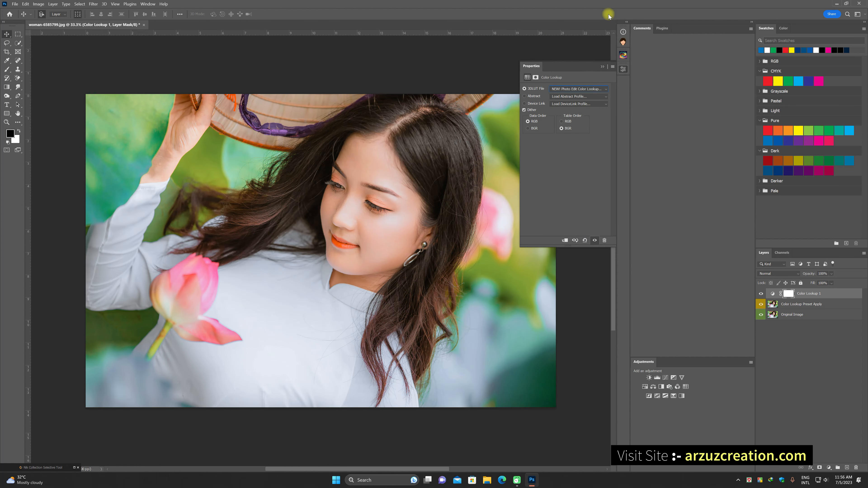
# - Try the July 2023 presets (3).3dl and (3).cube as the adjustment's 3DLUT file
pyautogui.click(585, 90)
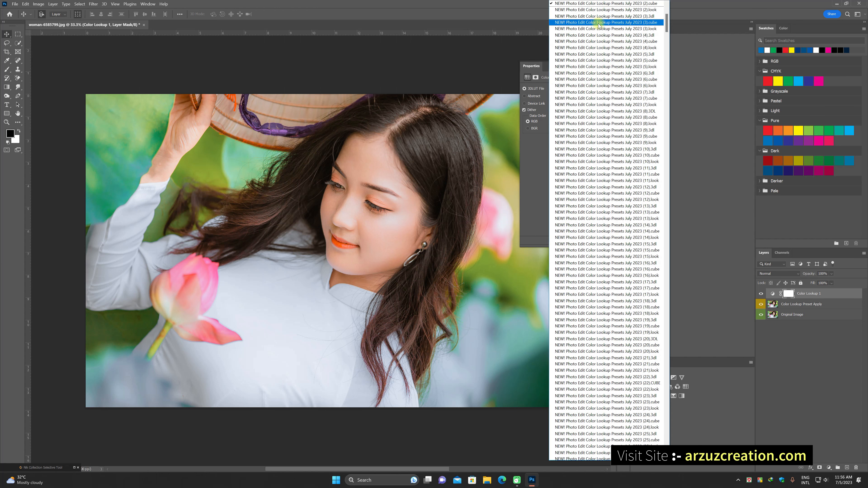
pyautogui.click(610, 16)
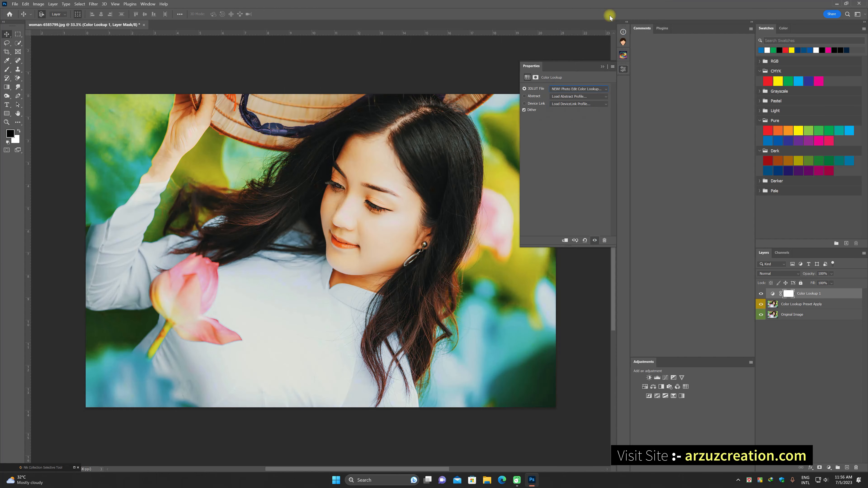
pyautogui.click(581, 90)
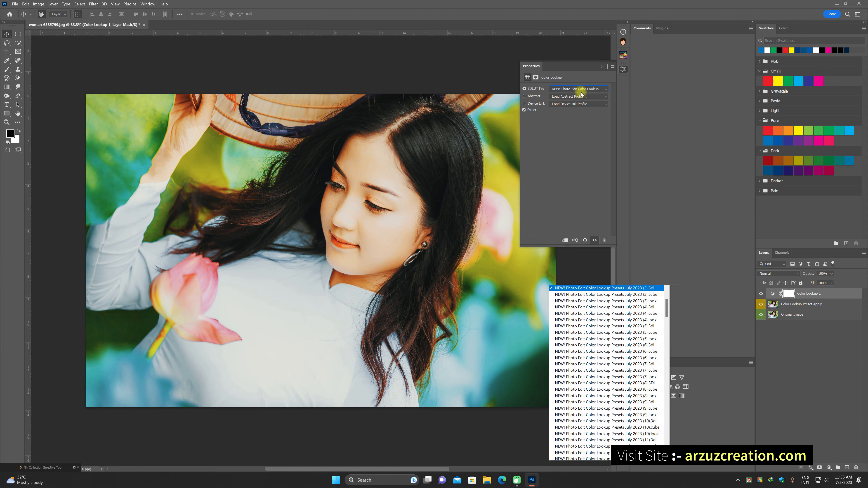
pyautogui.click(604, 13)
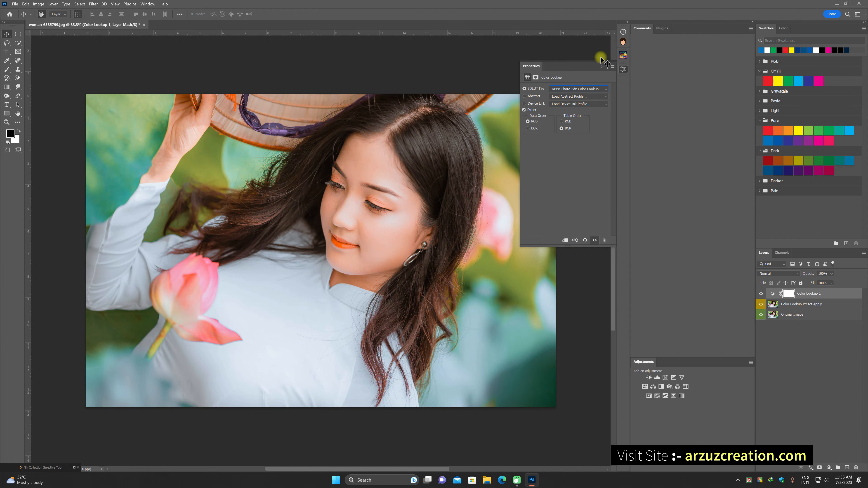
# - Preview the July 2023 preset (4).3dl and settle on (4).cube as the adjustment's 3DLUT file
pyautogui.click(586, 90)
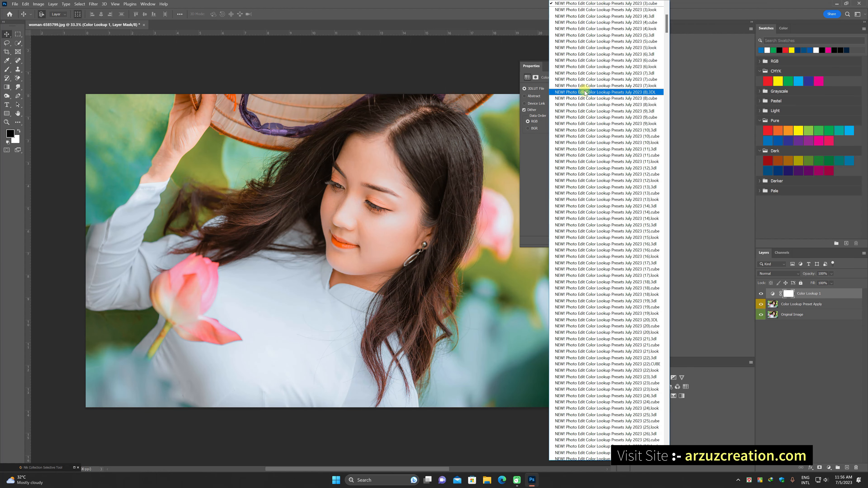
pyautogui.click(612, 16)
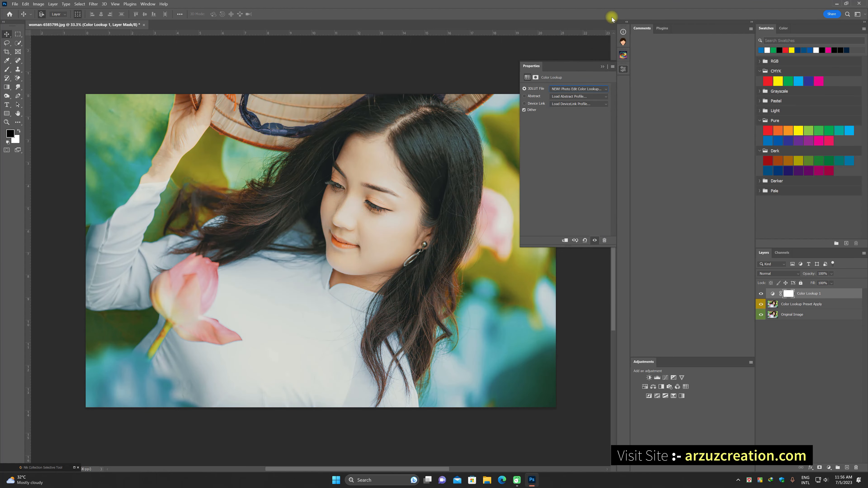
pyautogui.click(583, 90)
pyautogui.click(618, 13)
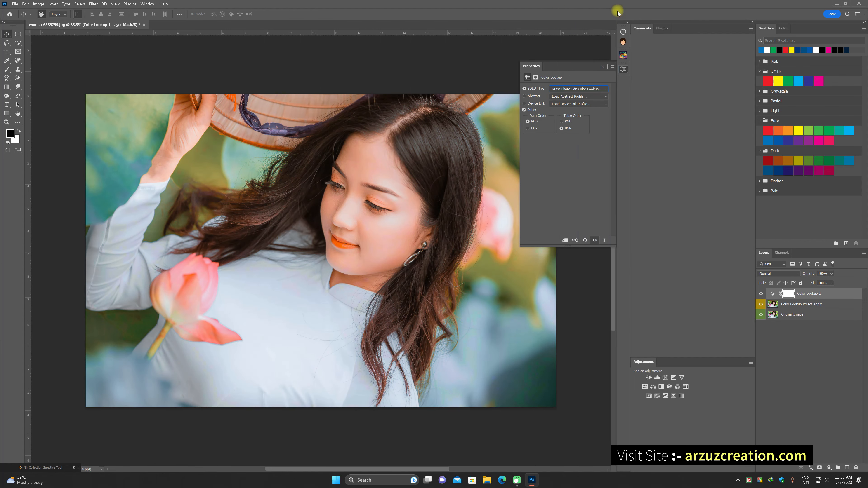
# - Compare the portrait with and without the Color Lookup 1 layer, leave it visible, hide its properties and deselect all layers
pyautogui.click(762, 294)
pyautogui.click(762, 294)
pyautogui.click(762, 294)
pyautogui.click(762, 295)
pyautogui.click(625, 69)
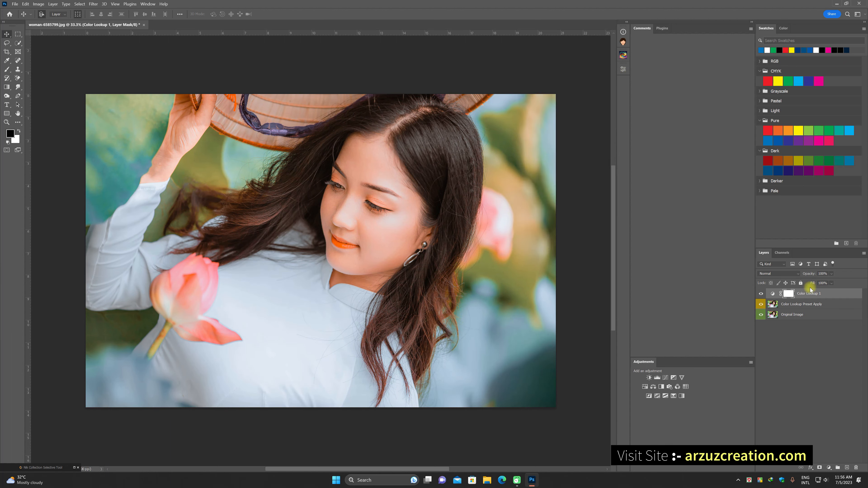
pyautogui.click(816, 356)
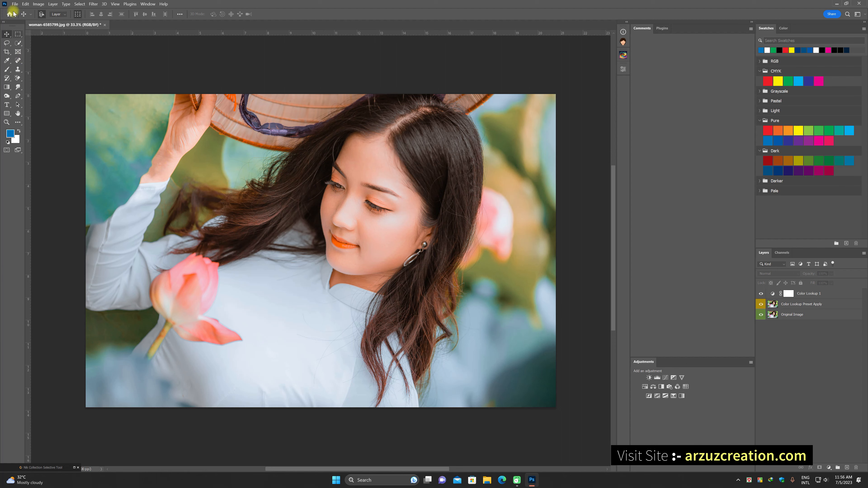
# - Open the second portrait, woman-6585797.jpg, in its own document
pyautogui.click(14, 4)
pyautogui.click(17, 16)
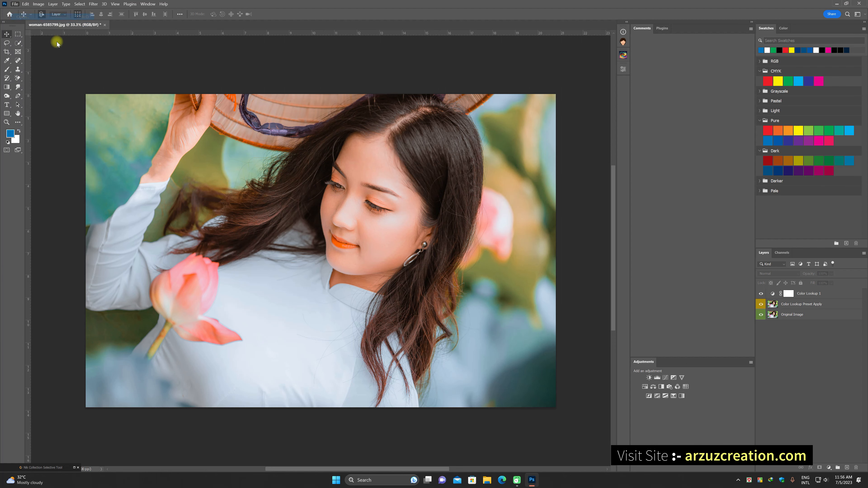
pyautogui.doubleClick(432, 277)
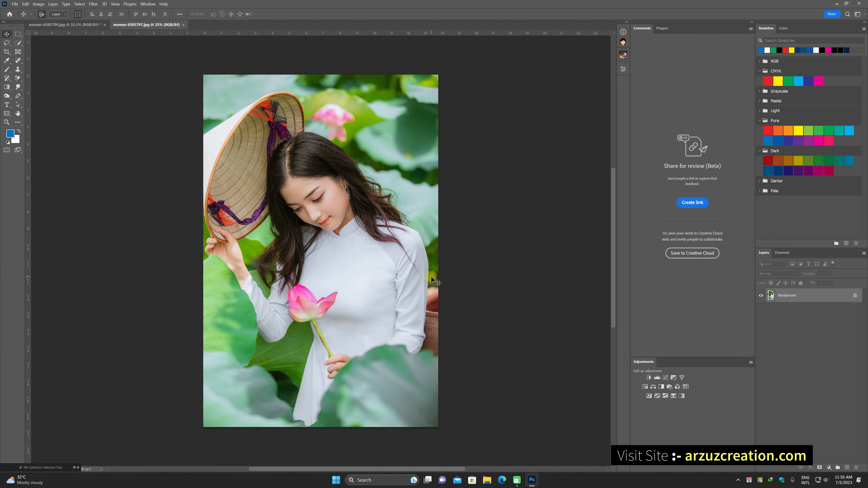
# - Unlock the Background layer of woman-6585797.jpg and rename it Original Image
pyautogui.click(855, 295)
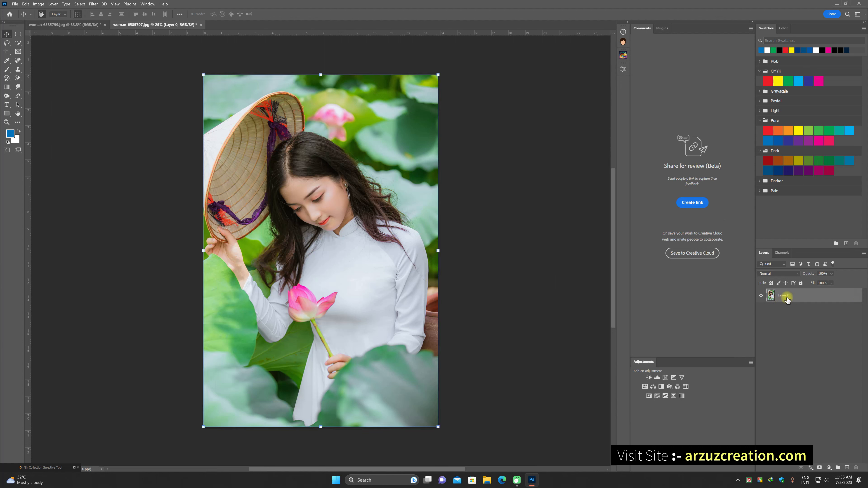
pyautogui.write('Original')
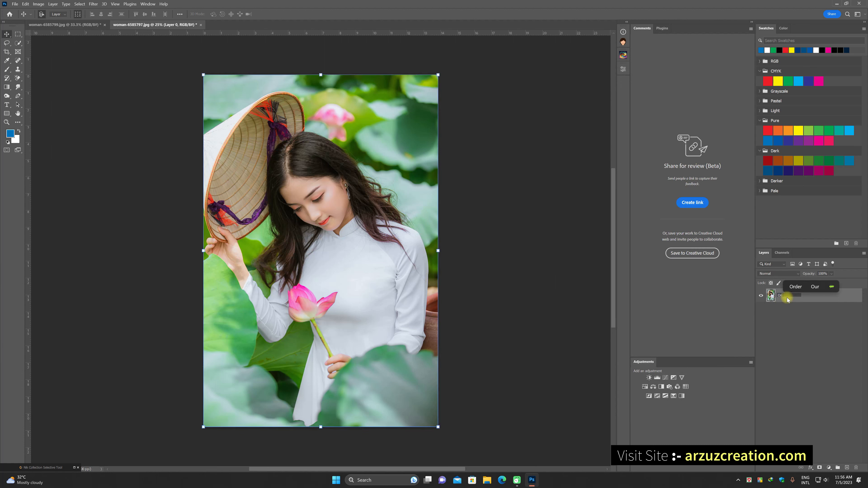
pyautogui.write(' Image')
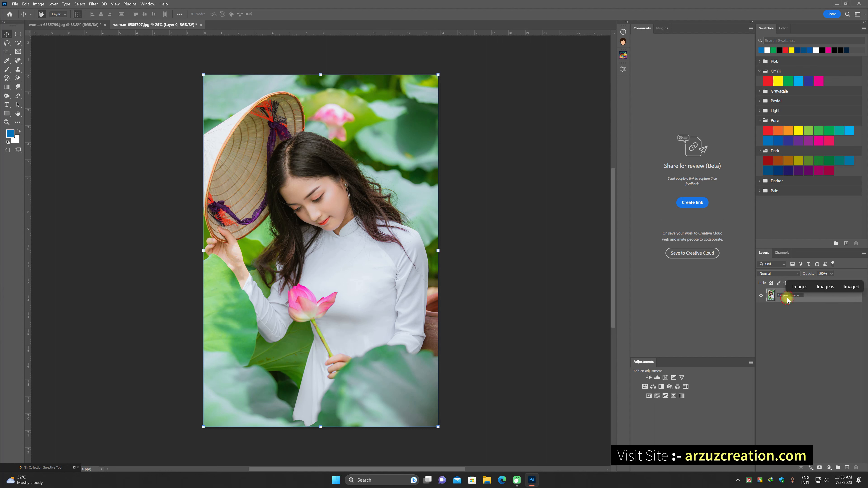
pyautogui.press('Return')
# - Duplicate the Original Image layer and rename the copy Color Lookup Preset
pyautogui.moveTo(830, 297); pyautogui.dragTo(847, 468)
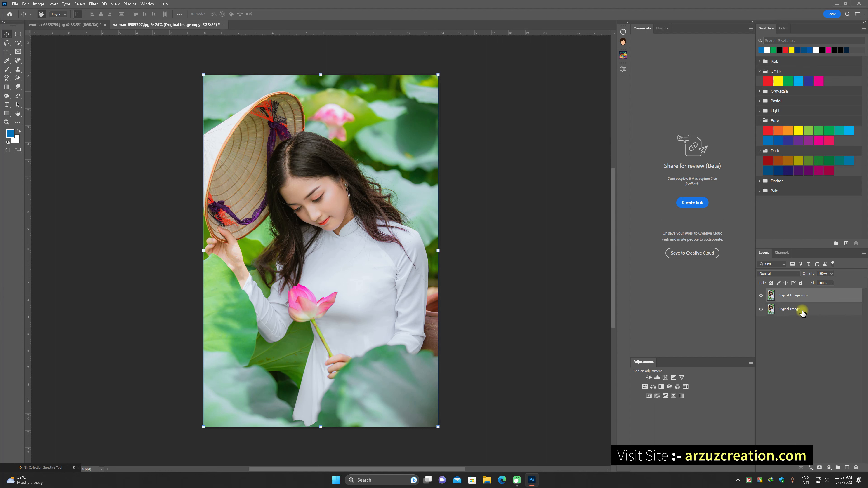
pyautogui.click(795, 295)
pyautogui.write('Color')
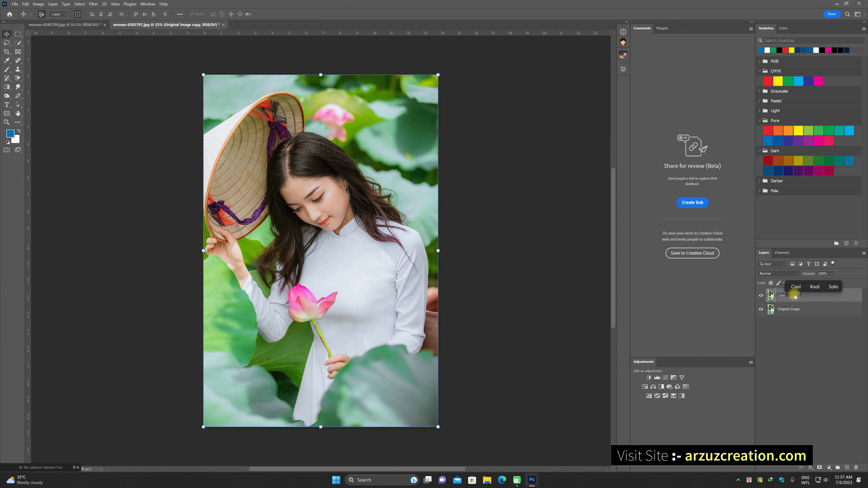
pyautogui.write(' Looks Prese')
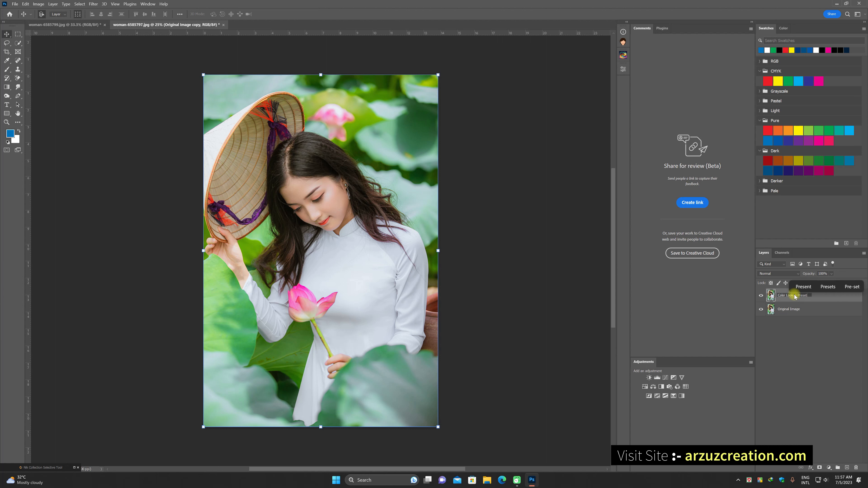
pyautogui.write('t')
pyautogui.press('Return')
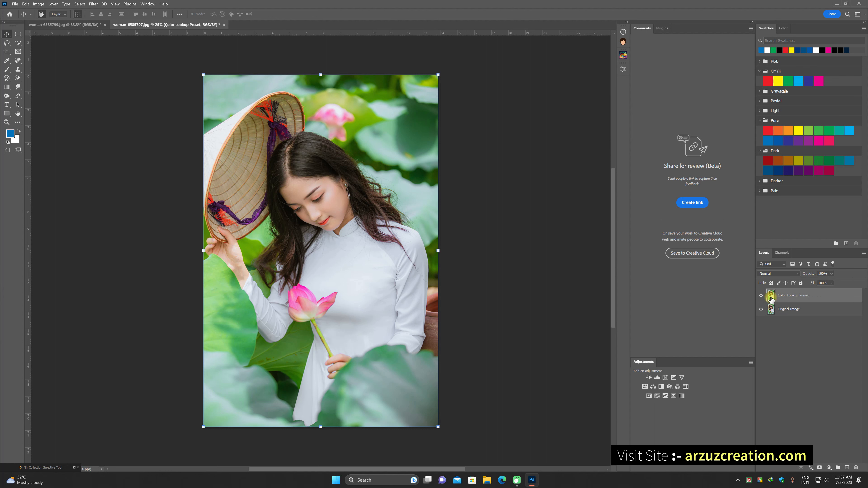
# - Add a Color Lookup adjustment layer above Color Lookup Preset and load the July 2023 preset (1).3DL as its 3DLUT file
pyautogui.click(829, 468)
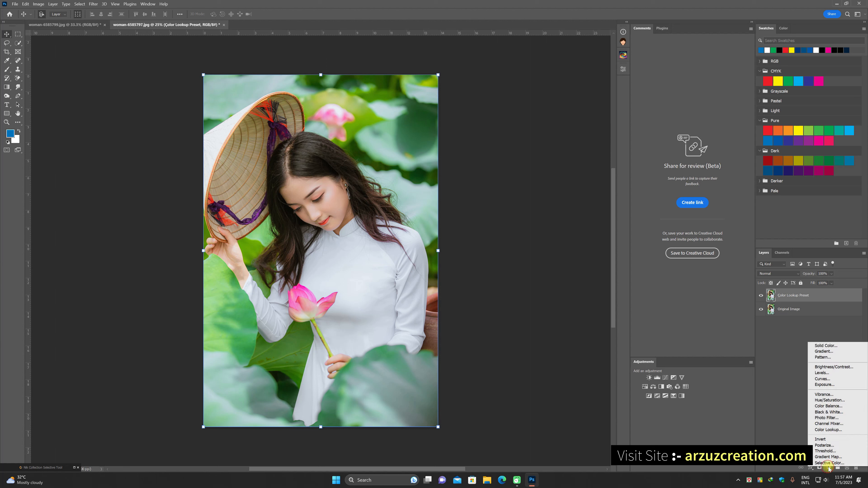
pyautogui.click(827, 431)
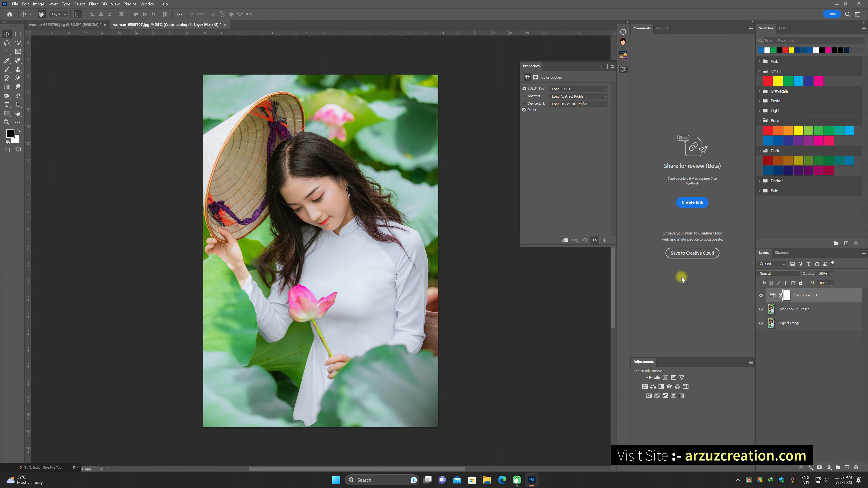
pyautogui.click(581, 89)
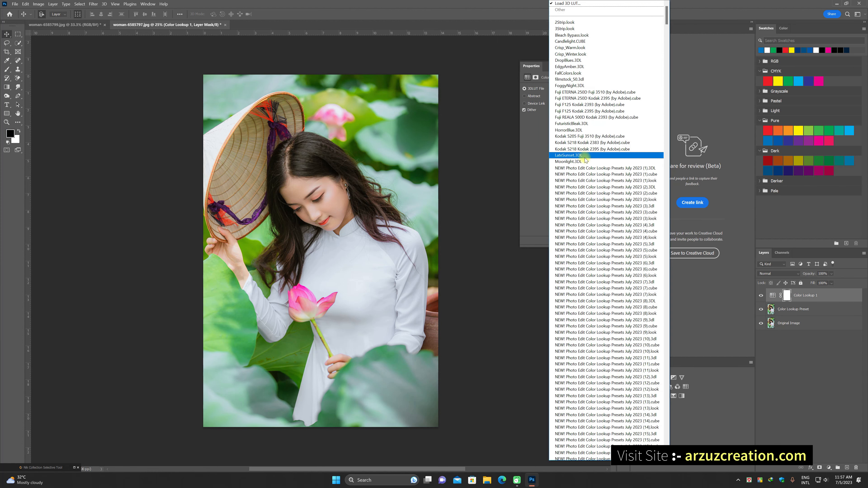
pyautogui.click(585, 168)
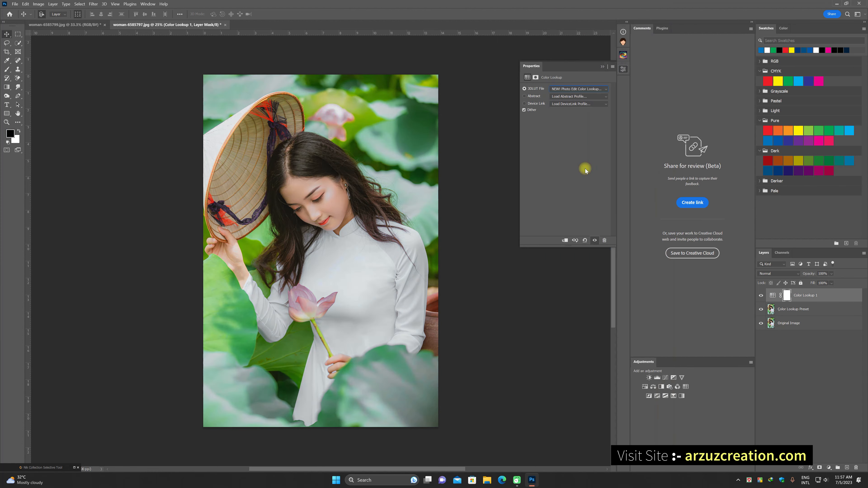
# - Preview the July 2023 presets (2).3DL and (2).cube on the second portrait
pyautogui.click(586, 90)
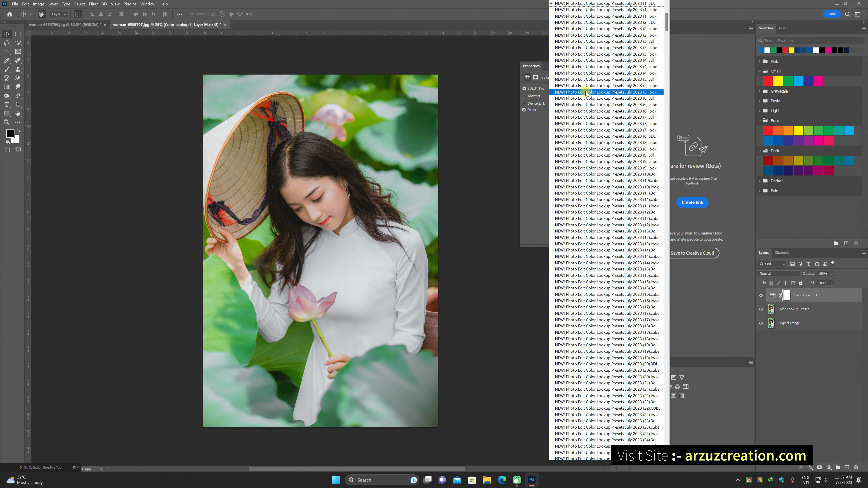
pyautogui.click(596, 22)
pyautogui.click(584, 89)
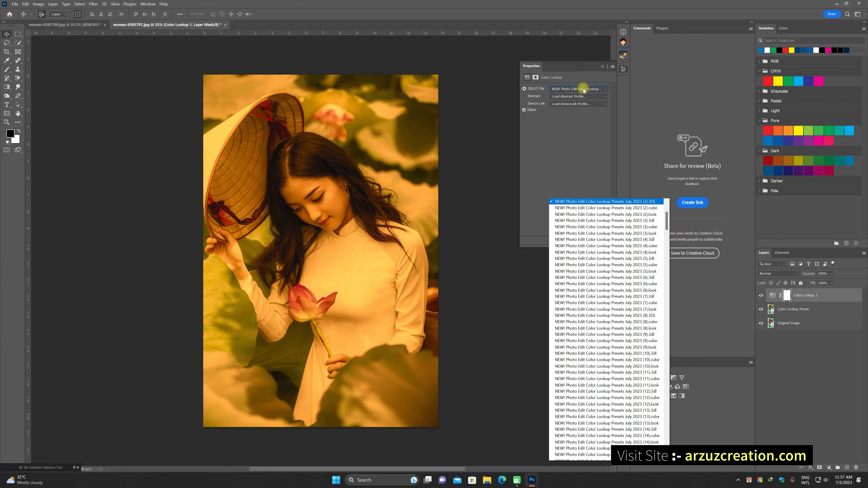
pyautogui.click(593, 14)
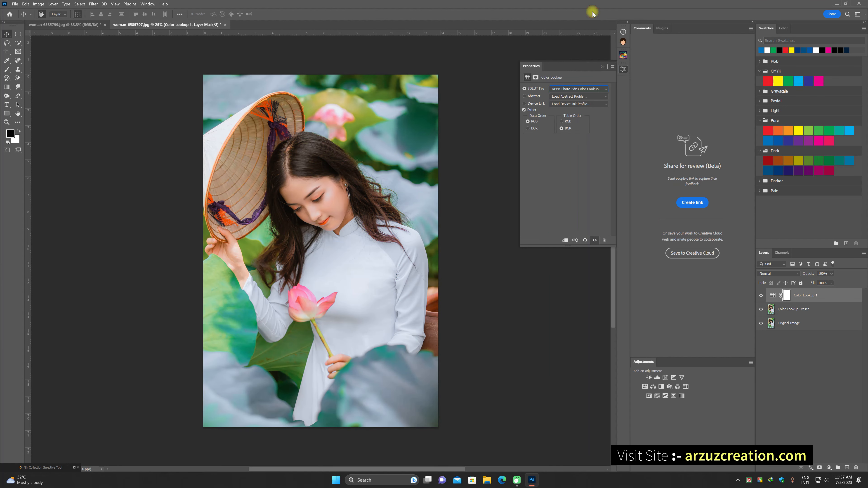
# - Try the July 2023 presets (3).3dl and (3).cube on the second portrait
pyautogui.click(583, 89)
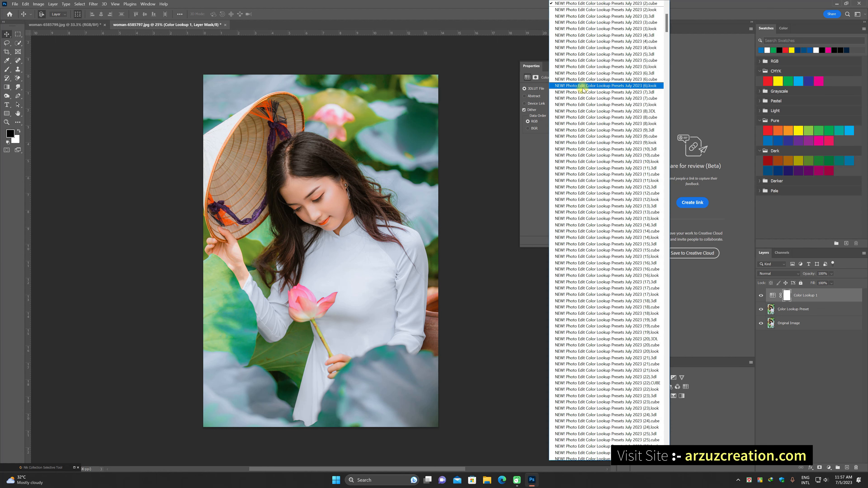
pyautogui.click(599, 16)
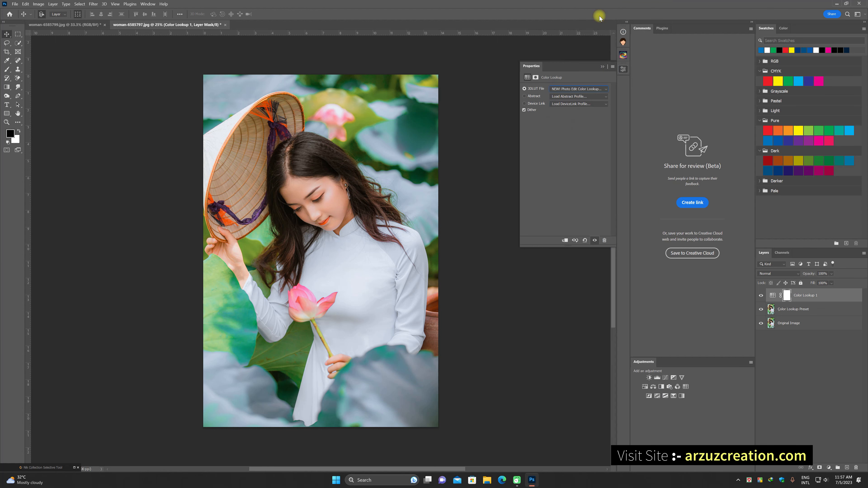
pyautogui.click(585, 89)
pyautogui.scroll(1, 584, 90)
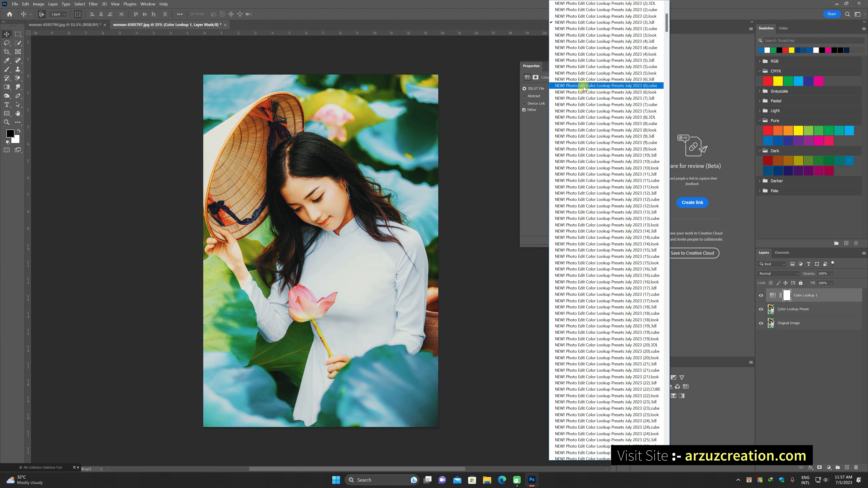
pyautogui.click(586, 29)
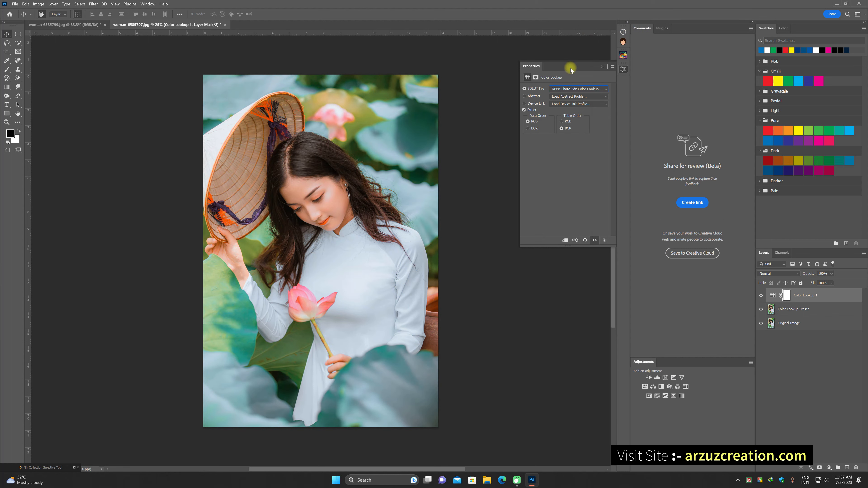
# - Preview the July 2023 preset (4).3dl on the second portrait and settle on (4).cube as the 3DLUT file
pyautogui.click(567, 89)
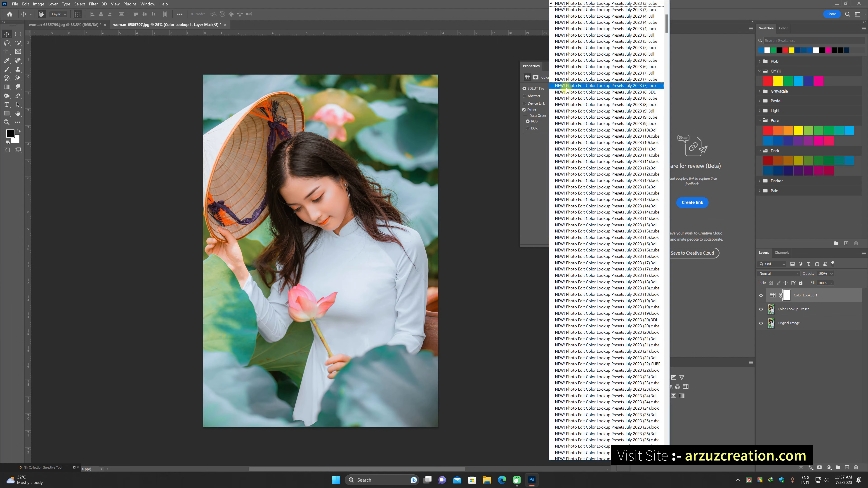
pyautogui.click(594, 19)
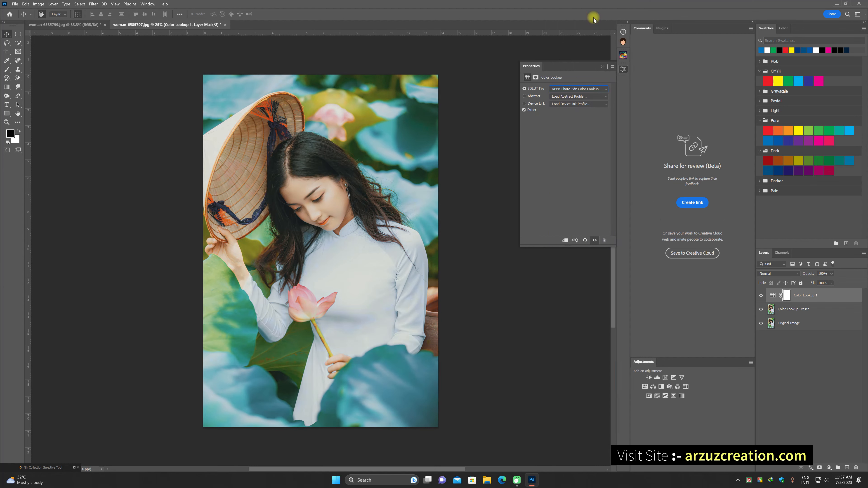
pyautogui.click(568, 88)
pyautogui.click(583, 11)
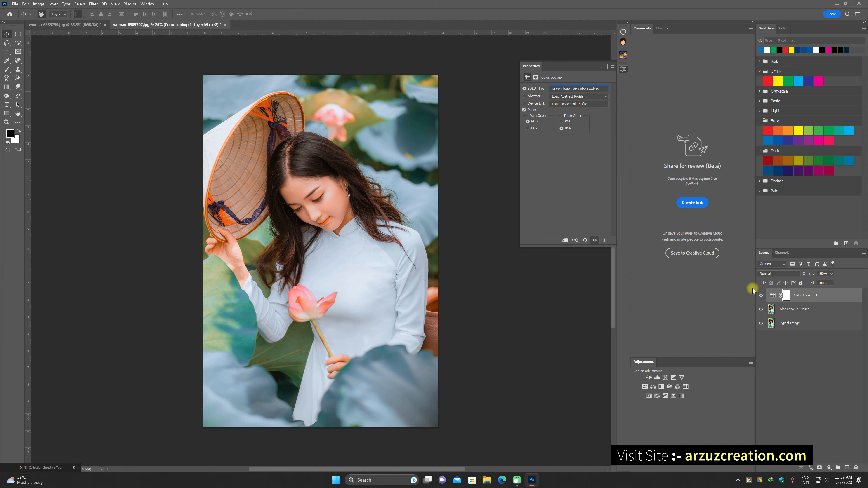
# - Compare the second portrait with and without the Color Lookup 1 layer, leave it visible and hide its properties
pyautogui.click(761, 297)
pyautogui.click(761, 296)
pyautogui.click(761, 296)
pyautogui.click(761, 296)
pyautogui.click(626, 71)
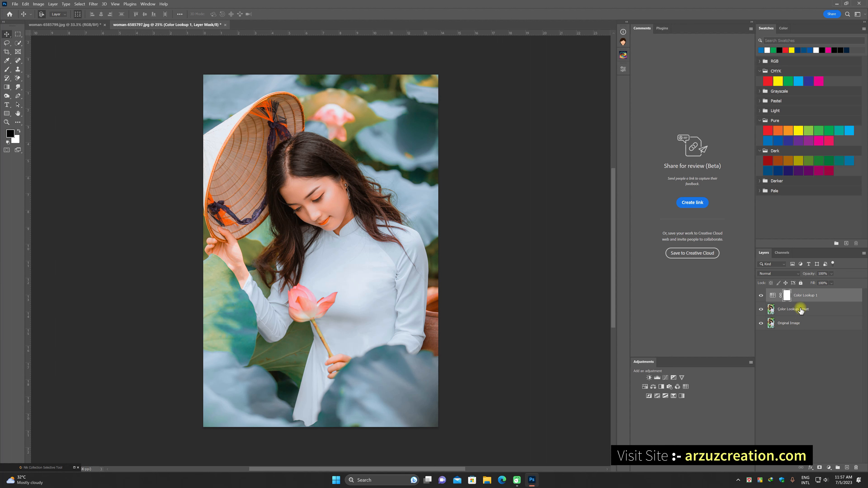
# - Color-label the layers: Color Lookup 1 yellow, Color Lookup Preset green and Original Image red
pyautogui.rightClick(804, 297)
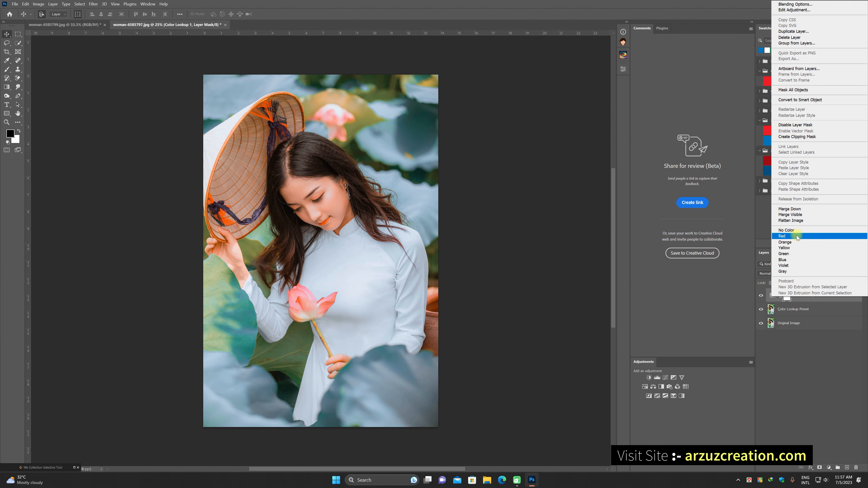
pyautogui.click(785, 249)
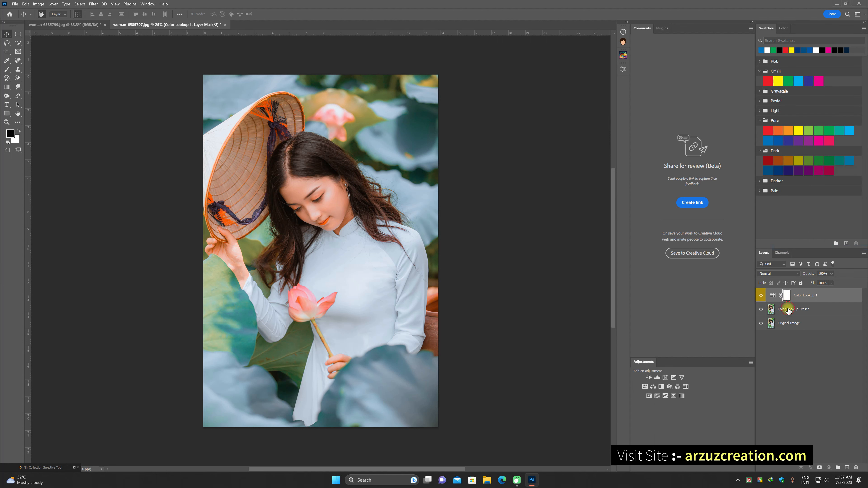
pyautogui.rightClick(789, 310)
pyautogui.click(787, 266)
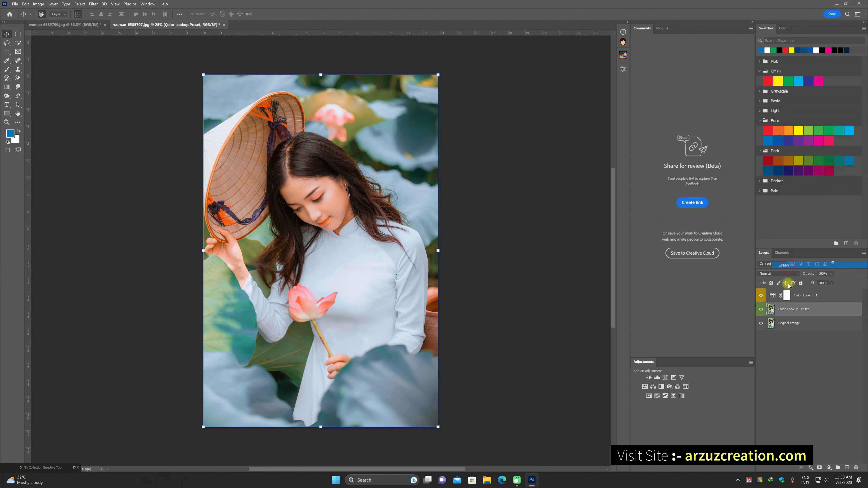
pyautogui.rightClick(786, 327)
pyautogui.click(787, 271)
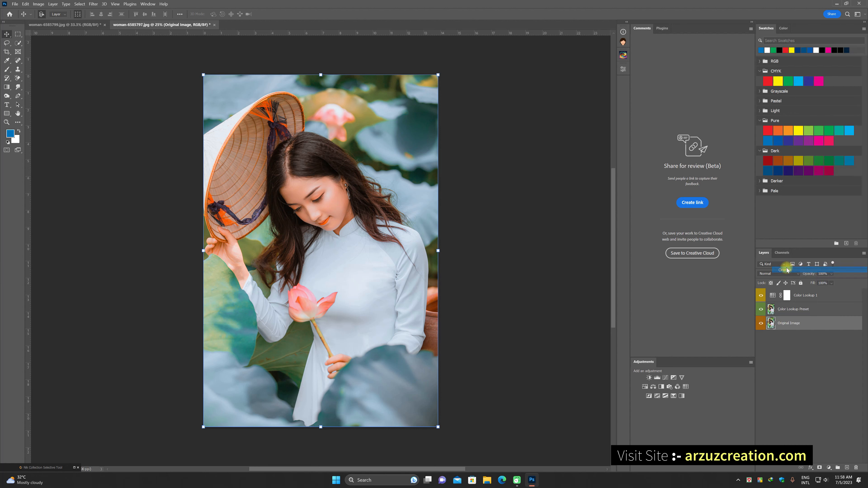
pyautogui.rightClick(785, 326)
pyautogui.click(785, 264)
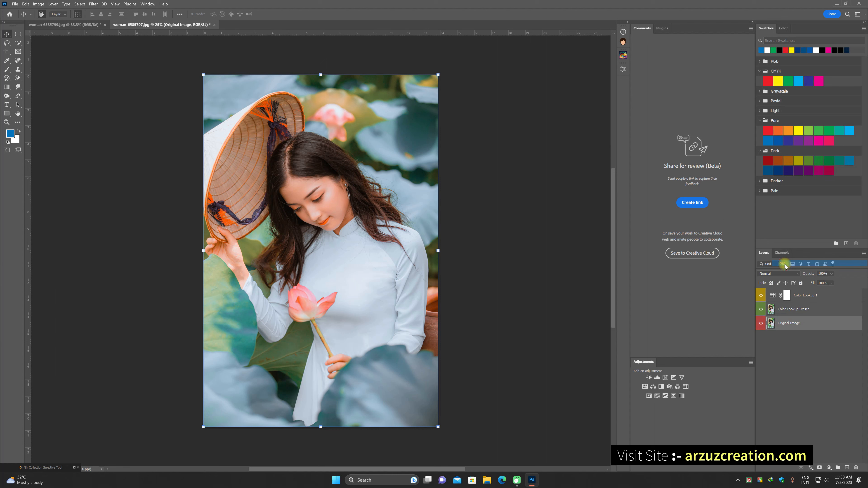
# - Lock all three layers of woman-6585797.jpg completely and deselect them
pyautogui.keyDown('shift'); pyautogui.click(813, 294); pyautogui.keyUp('shift')
pyautogui.click(801, 283)
pyautogui.click(798, 346)
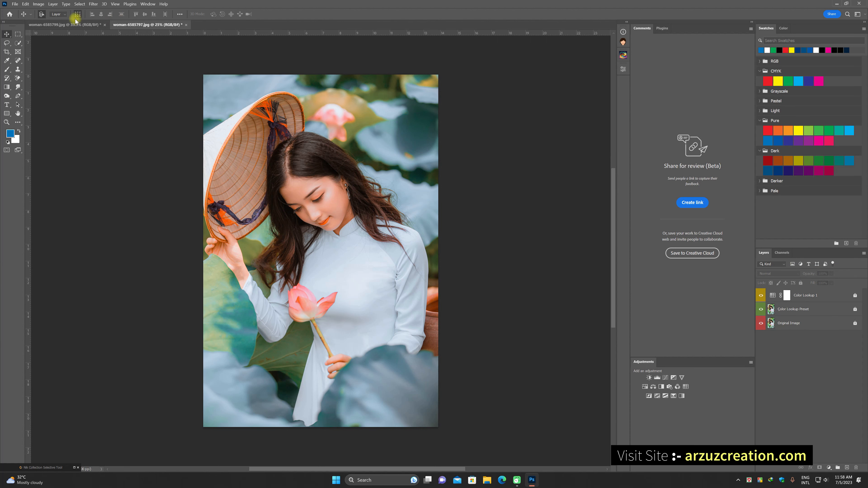
# - In woman-6585799.jpg, color-label Color Lookup 1 yellow, Color Lookup Preset Apply green and Original Image red
pyautogui.click(67, 25)
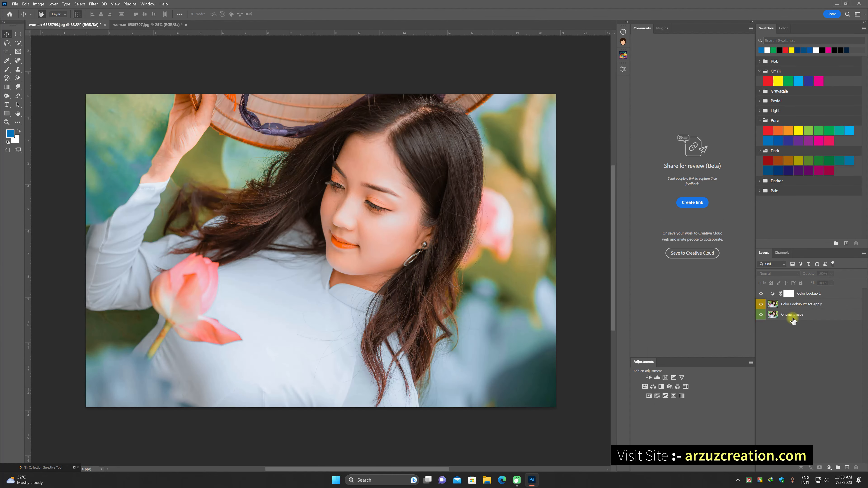
pyautogui.rightClick(801, 295)
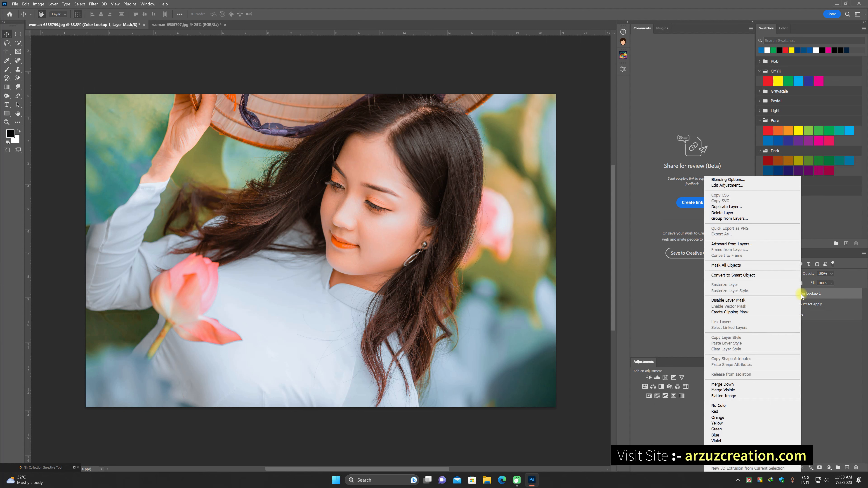
pyautogui.click(760, 424)
pyautogui.rightClick(786, 306)
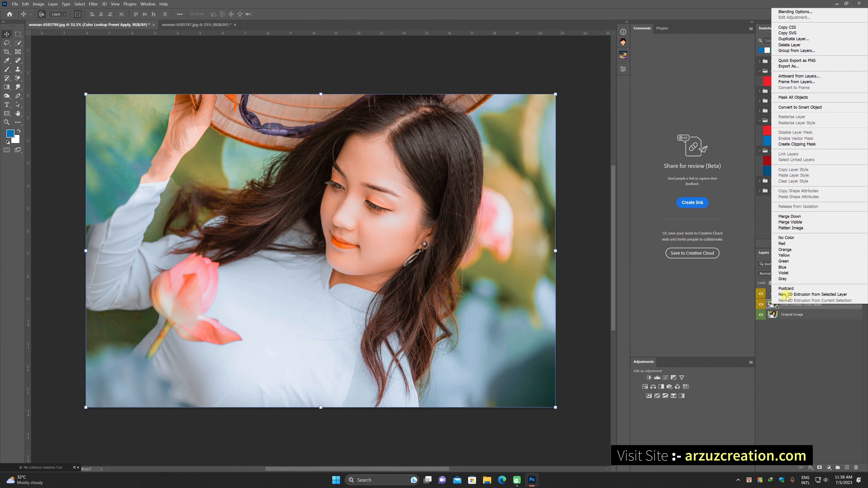
pyautogui.click(786, 262)
pyautogui.rightClick(789, 319)
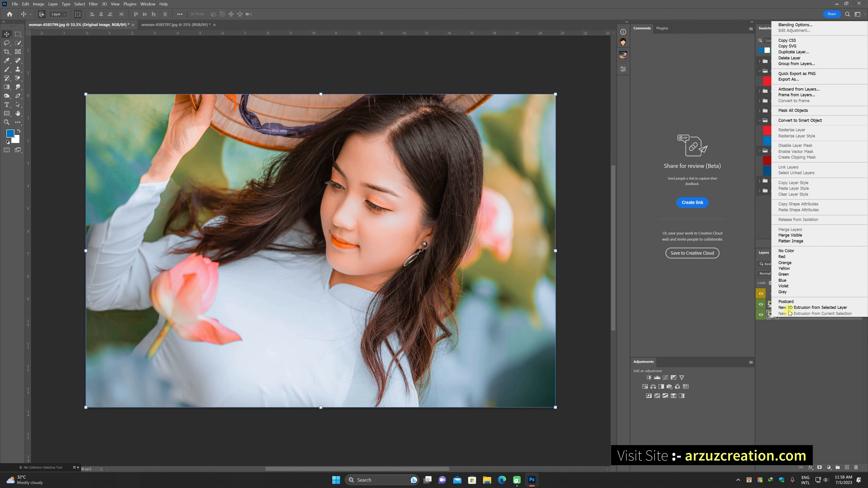
pyautogui.click(784, 258)
# - Lock all three layers of woman-6585799.jpg completely and deselect them
pyautogui.keyDown('shift'); pyautogui.click(807, 294); pyautogui.keyUp('shift')
pyautogui.click(801, 283)
pyautogui.click(800, 358)
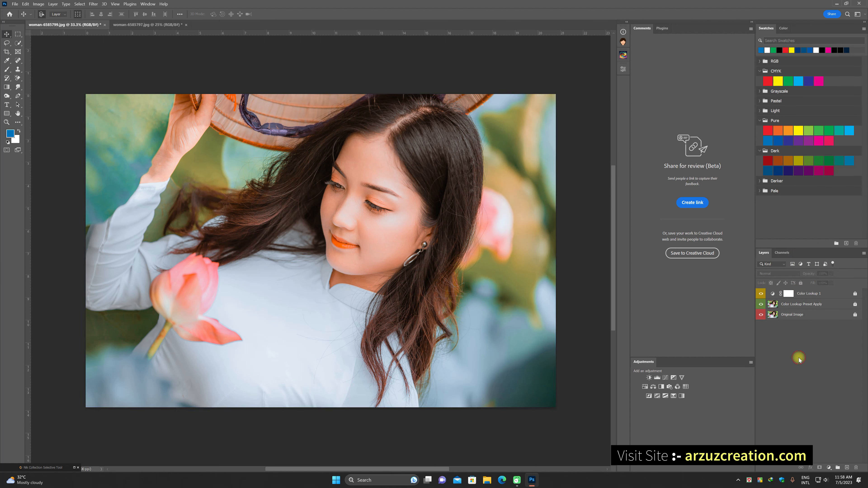
# - Compare both portraits, woman-6585799.jpg and then woman-6585797.jpg, with and without their Color Lookup 1 layers, leaving the layers visible
pyautogui.click(760, 294)
pyautogui.click(761, 294)
pyautogui.click(151, 24)
pyautogui.click(761, 296)
pyautogui.click(761, 297)
pyautogui.click(761, 296)
pyautogui.click(761, 296)
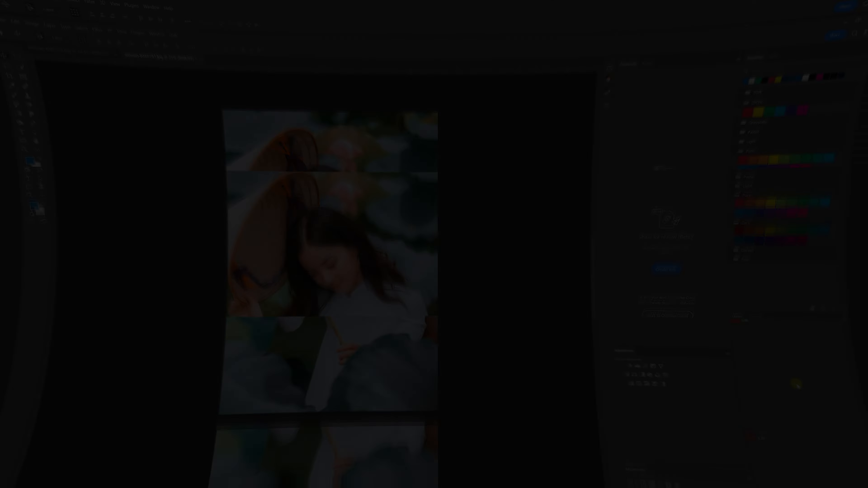